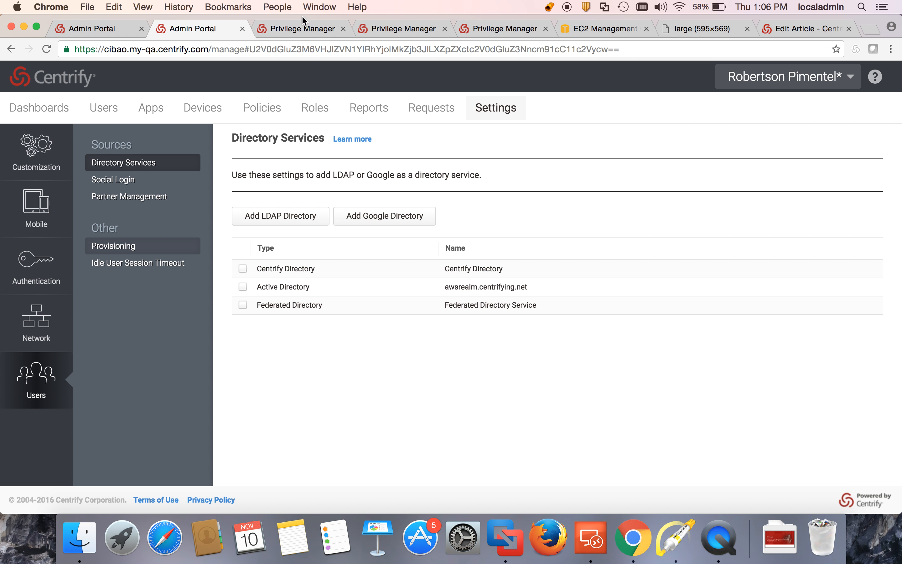
# Step: Open the Enrollment Codes page under Settings in the Privilege Manager portal
pyautogui.click(100, 25)
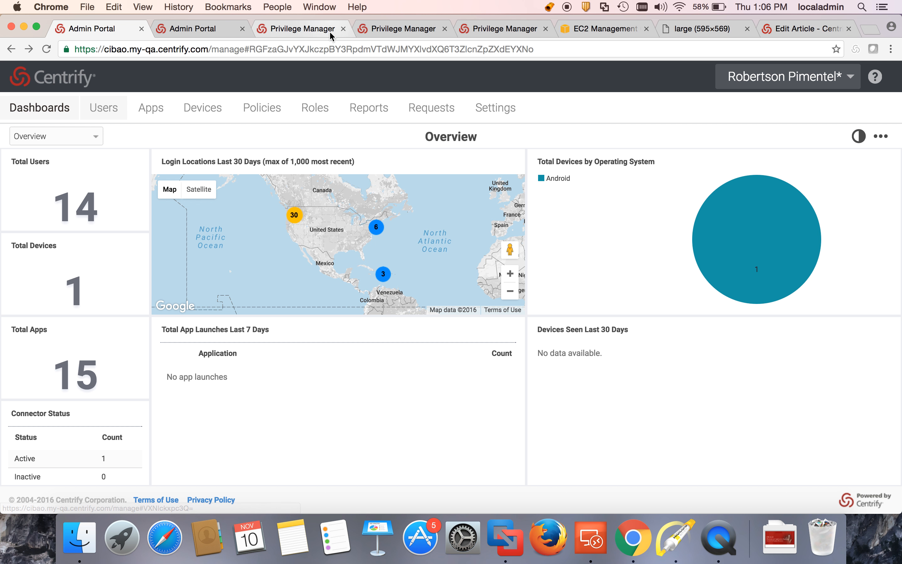
pyautogui.click(410, 29)
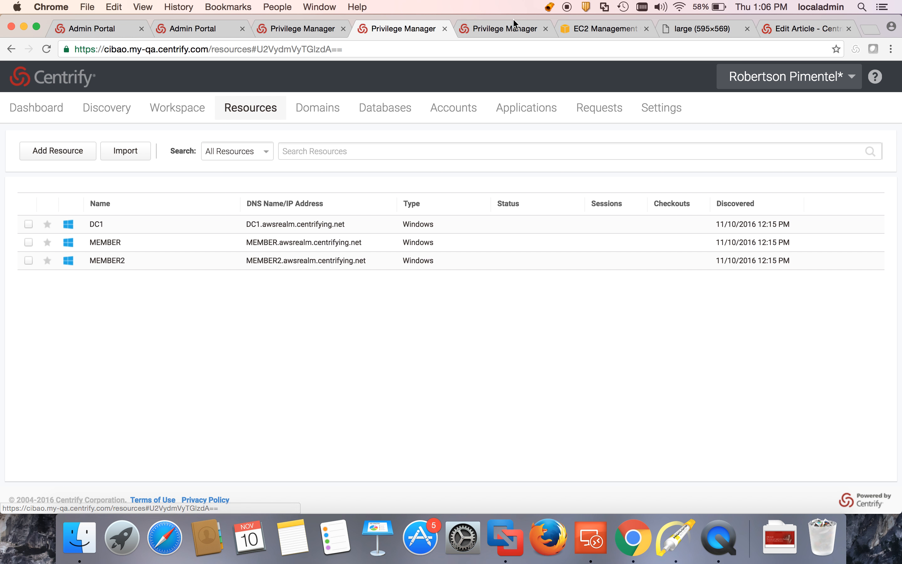
pyautogui.click(512, 27)
pyautogui.scroll(-2, 409, 249)
pyautogui.scroll(-3, 410, 249)
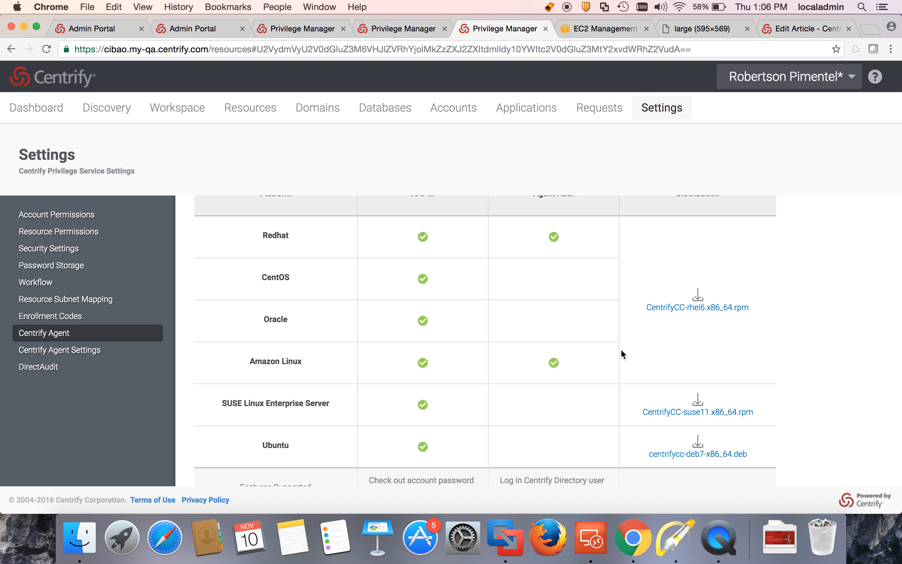
pyautogui.click(71, 317)
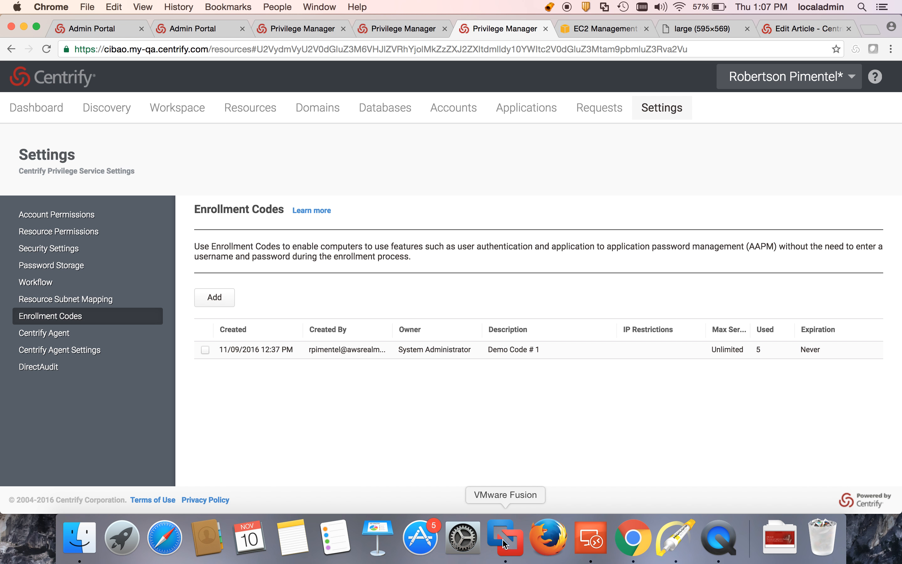
# Step: Switch to the remote Linux terminal and run cinfo to check the machine's enrollment status
pyautogui.click(591, 537)
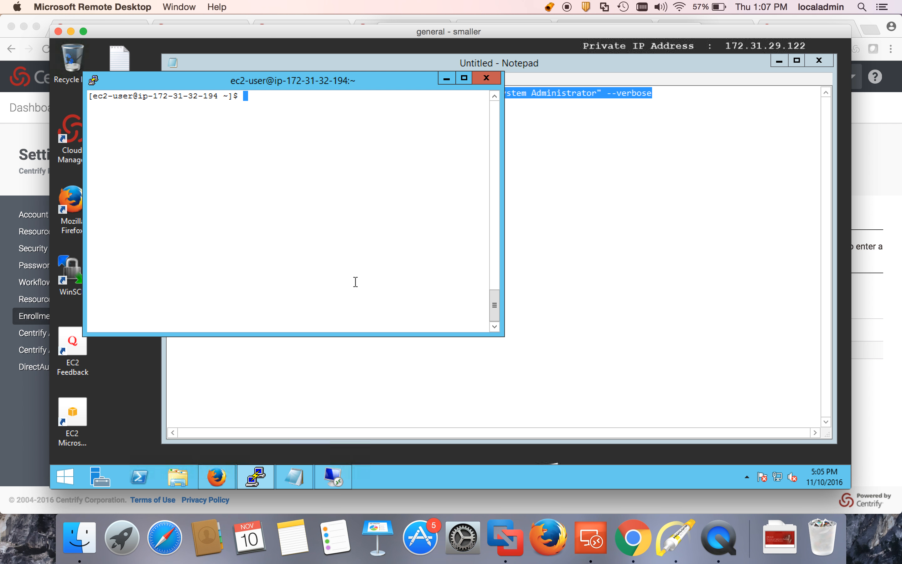
pyautogui.write('cinf')
pyautogui.press('Return')
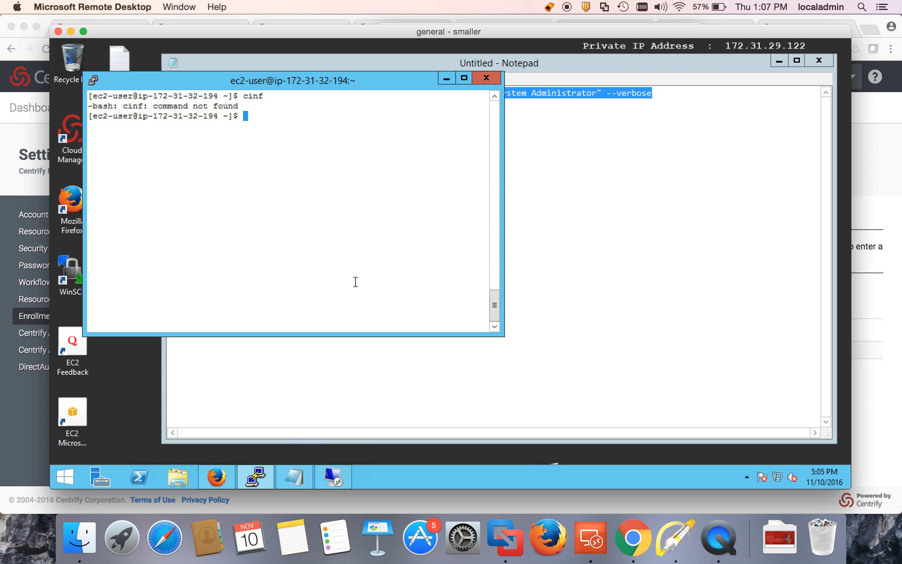
pyautogui.write('cinfo')
pyautogui.press('Return')
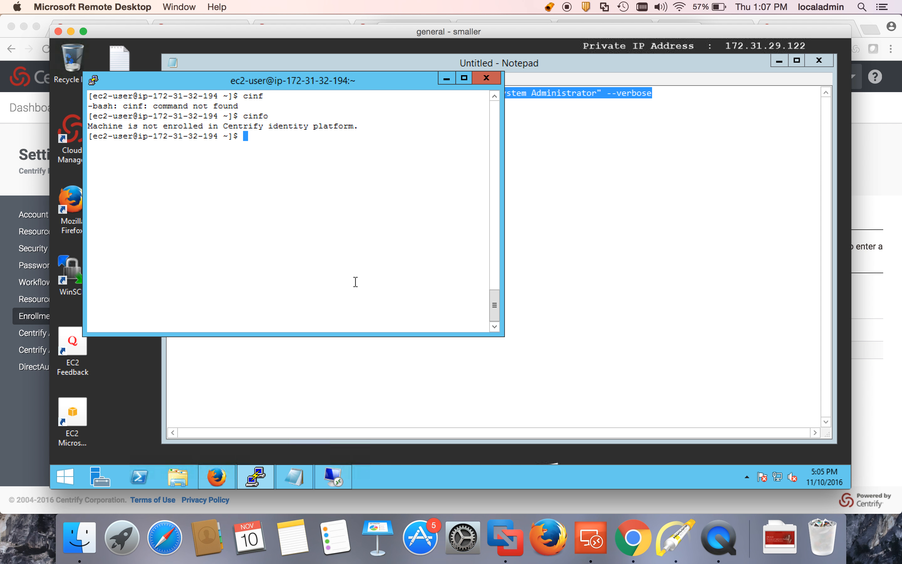
# Step: Enroll the machine with sudo cenroll to cibao.my-qa.centrify.com with -F all and -l "System Administrator" --verbose, entering the account password
pyautogui.rightClick(355, 245)
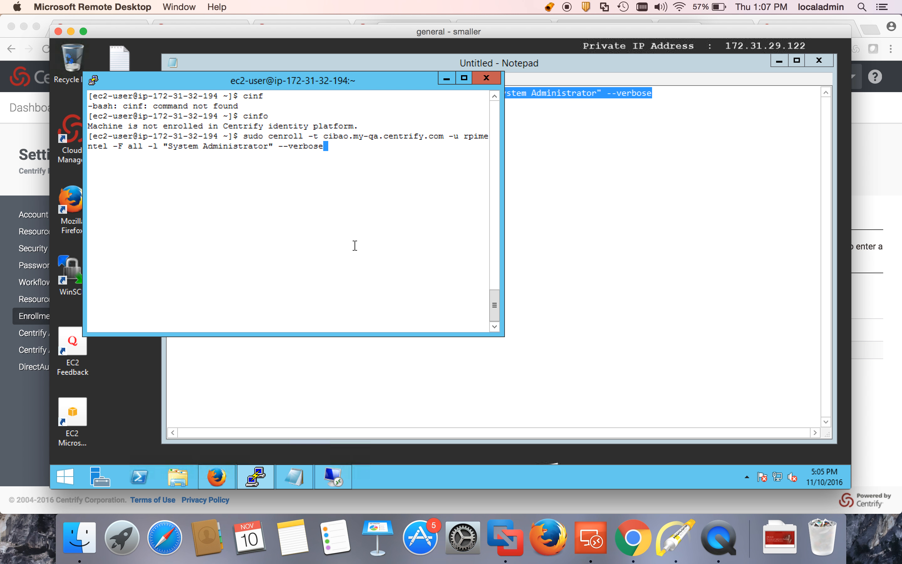
pyautogui.press('Return')
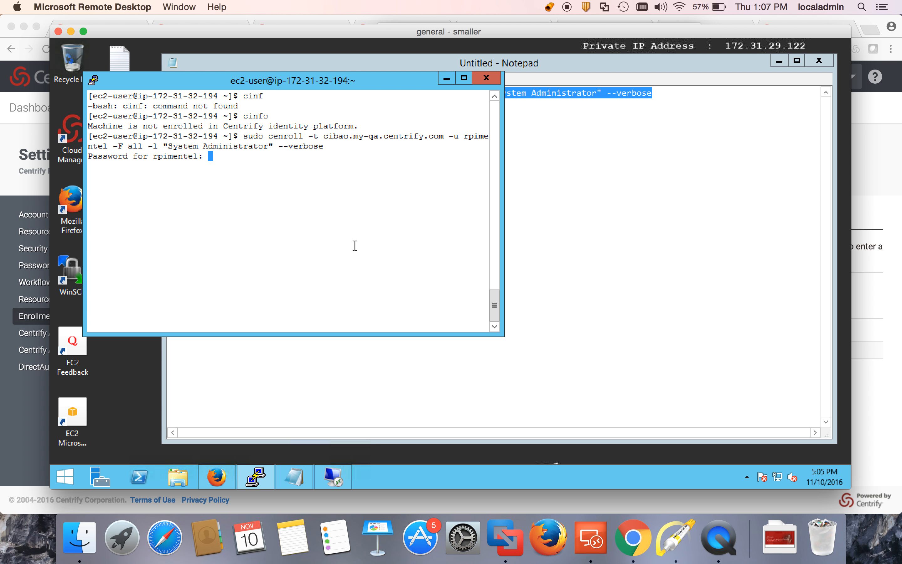
pyautogui.press('Return')
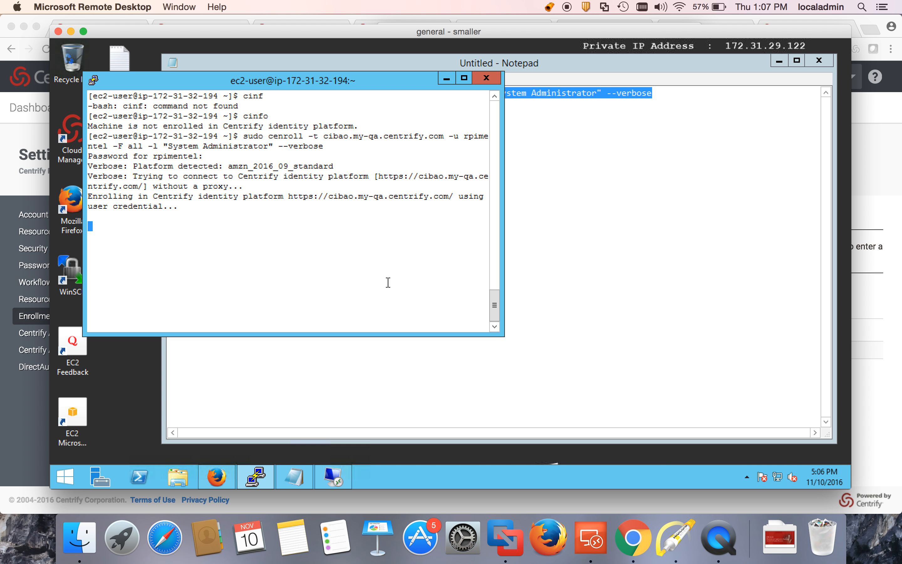
pyautogui.doubleClick(135, 146)
pyautogui.moveTo(168, 146); pyautogui.dragTo(263, 148)
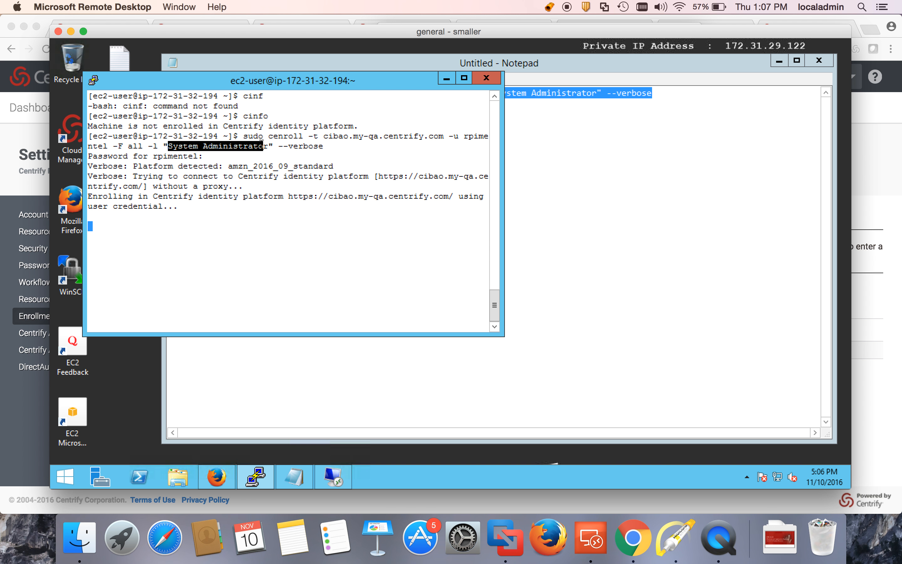
pyautogui.click(283, 171)
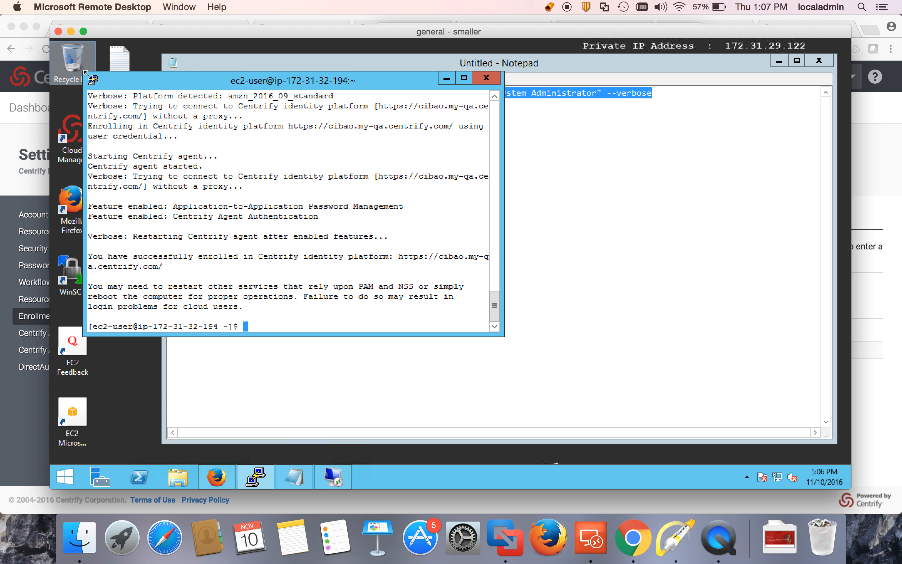
# Step: Duplicate the PuTTY session and log in as admin with the account password
pyautogui.click(94, 80)
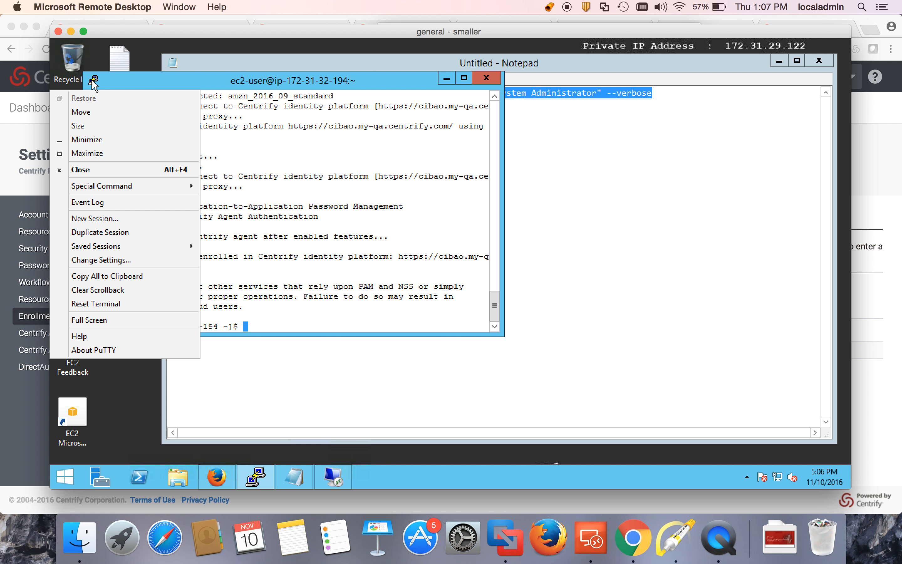
pyautogui.click(104, 231)
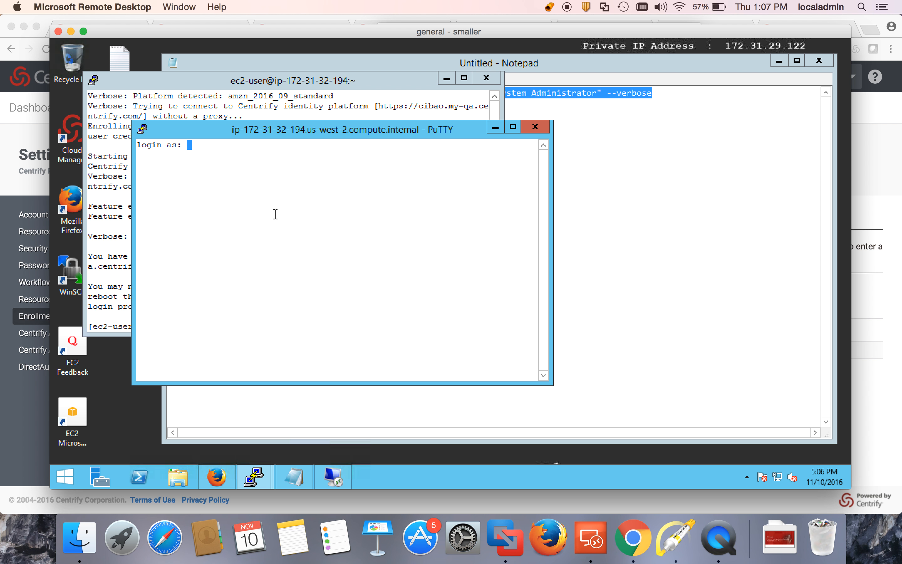
pyautogui.write('admin')
pyautogui.press('Return')
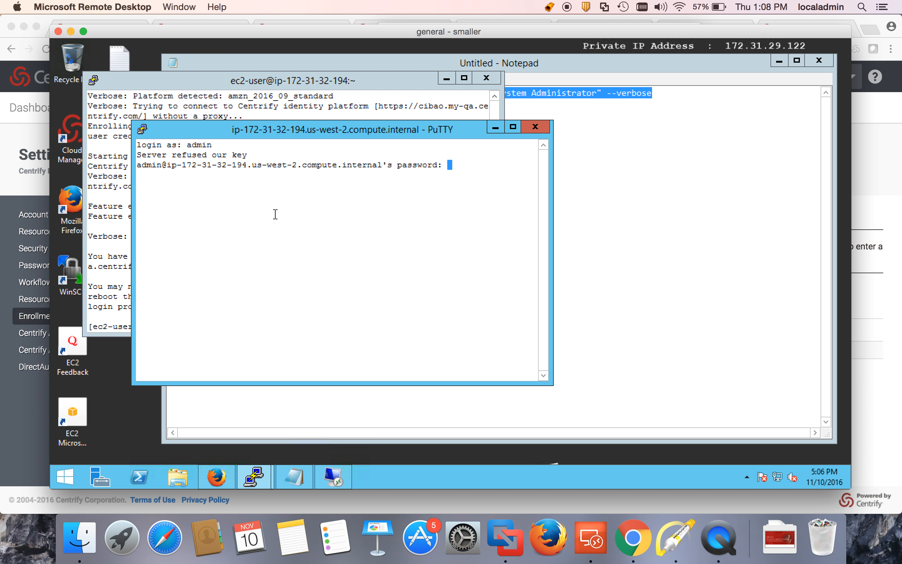
pyautogui.press('Return')
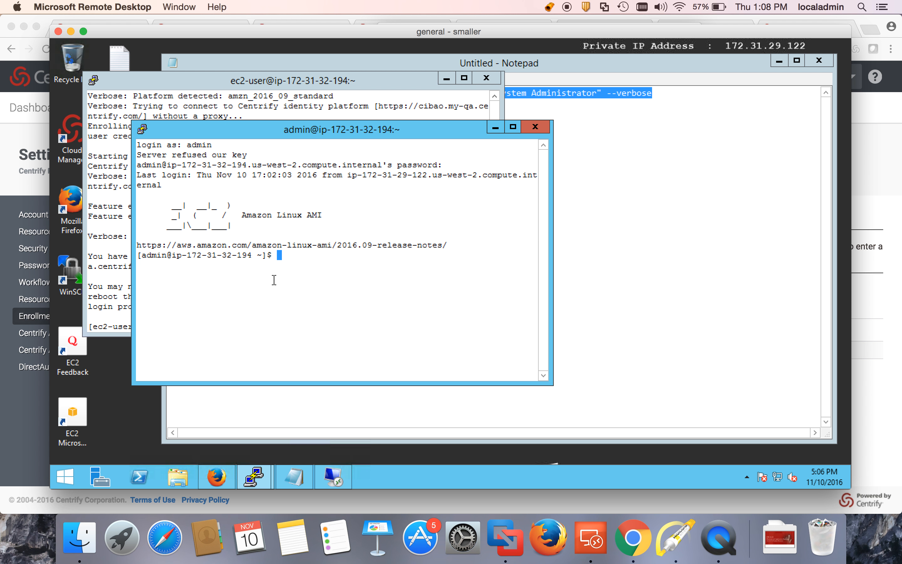
# Step: Return to the Privilege Manager Resources tab and reload the resource list
pyautogui.click(31, 426)
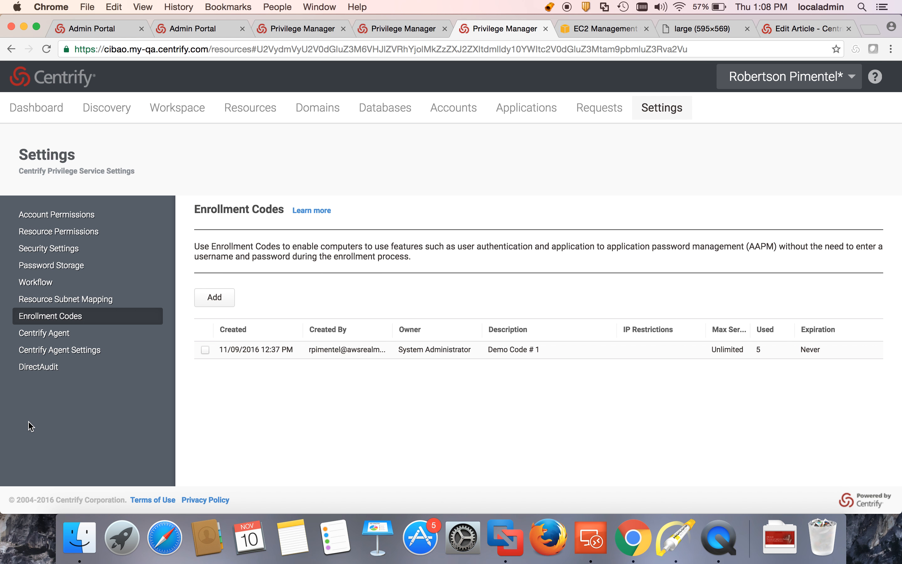
pyautogui.click(404, 29)
pyautogui.click(46, 49)
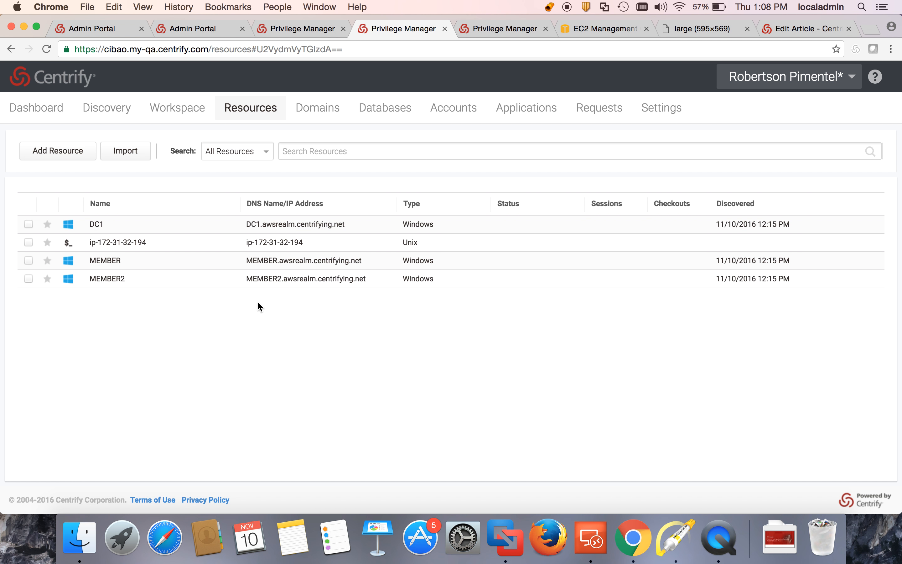
pyautogui.rightClick(242, 247)
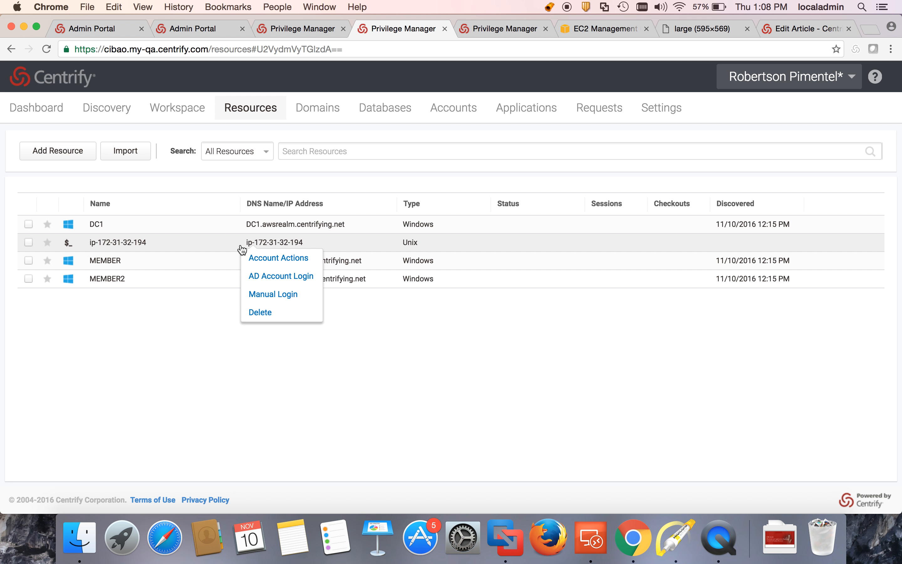
pyautogui.click(282, 300)
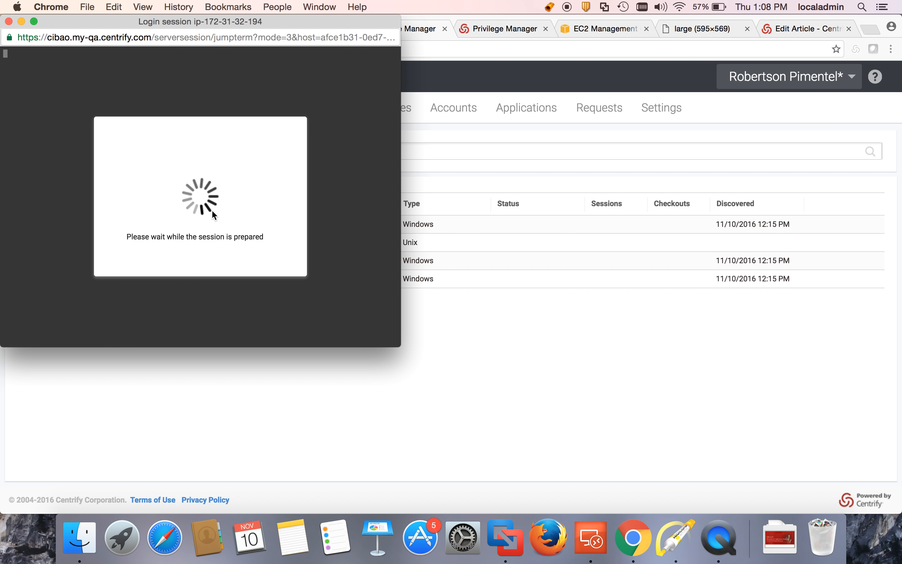
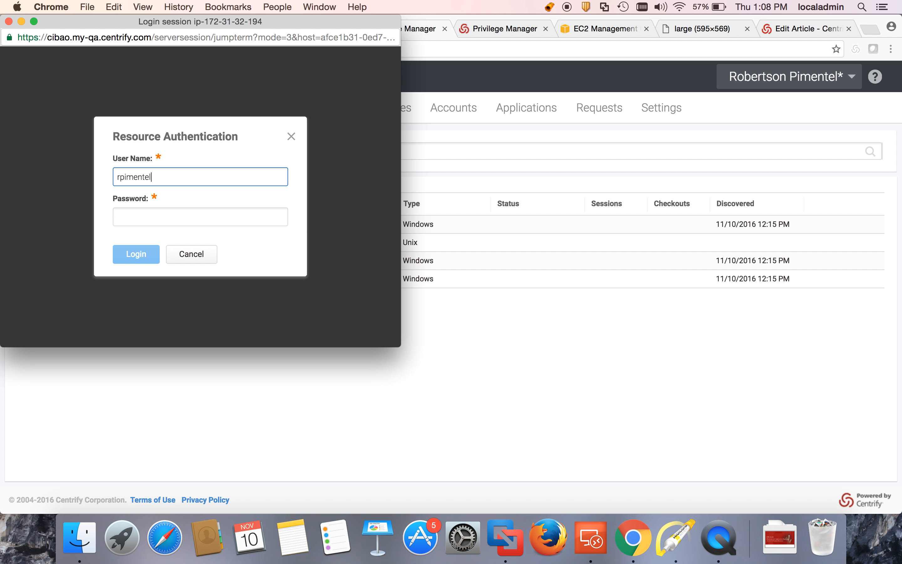
pyautogui.press('Tab')
pyautogui.write('•••••')
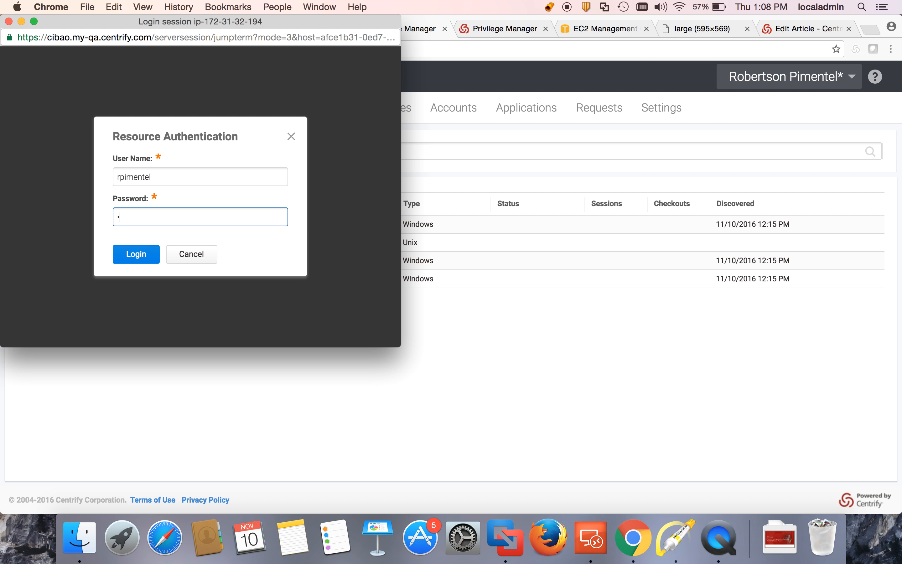
pyautogui.write('••••••')
pyautogui.press('Return')
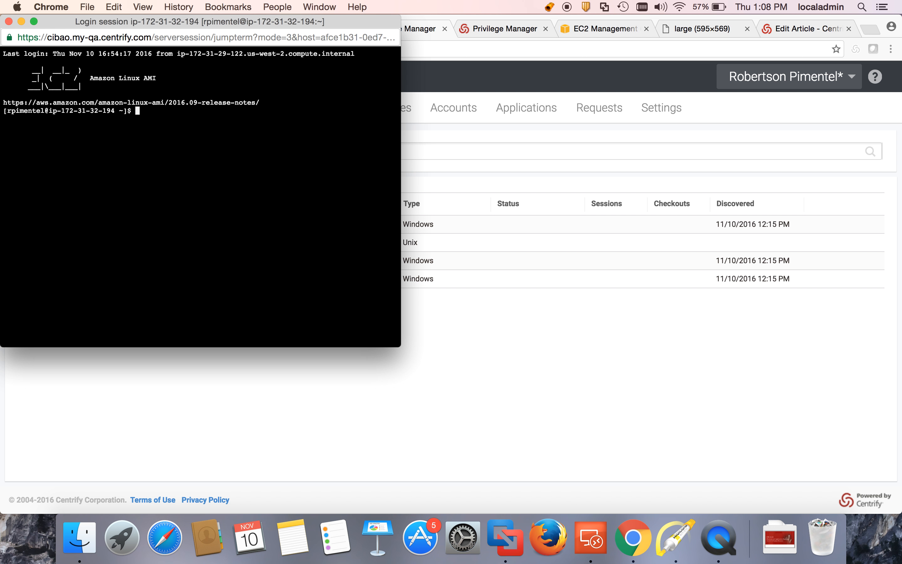
pyautogui.moveTo(190, 22); pyautogui.dragTo(486, 139)
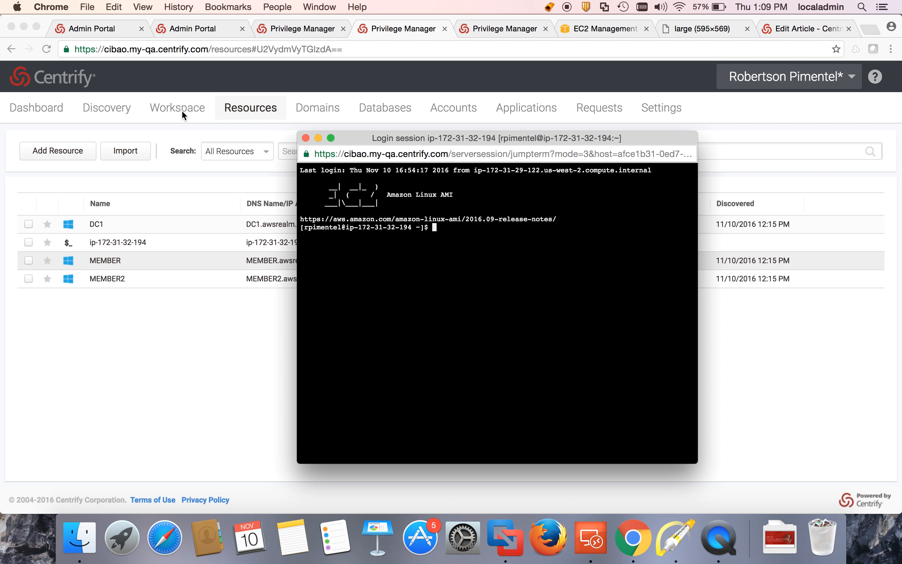
pyautogui.click(172, 108)
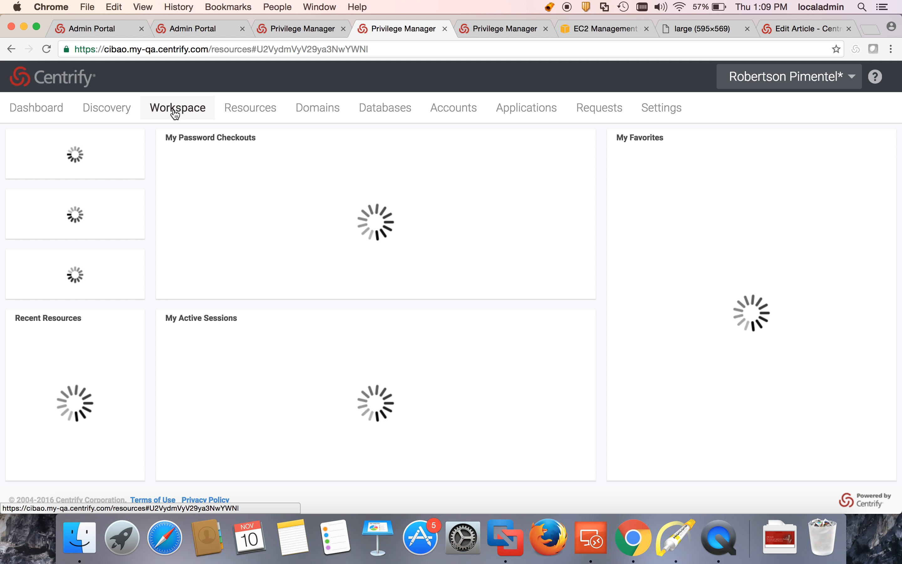
pyautogui.click(173, 383)
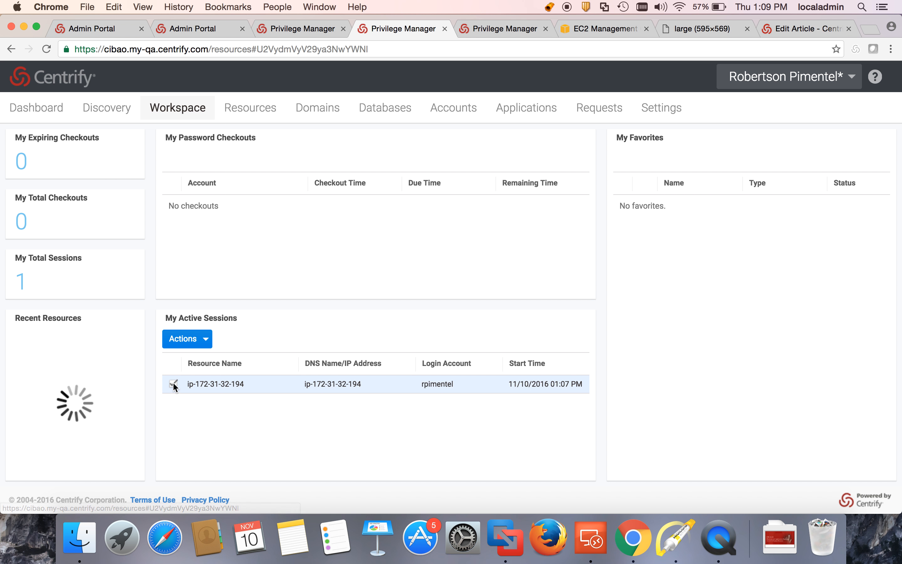
pyautogui.click(197, 339)
pyautogui.click(186, 362)
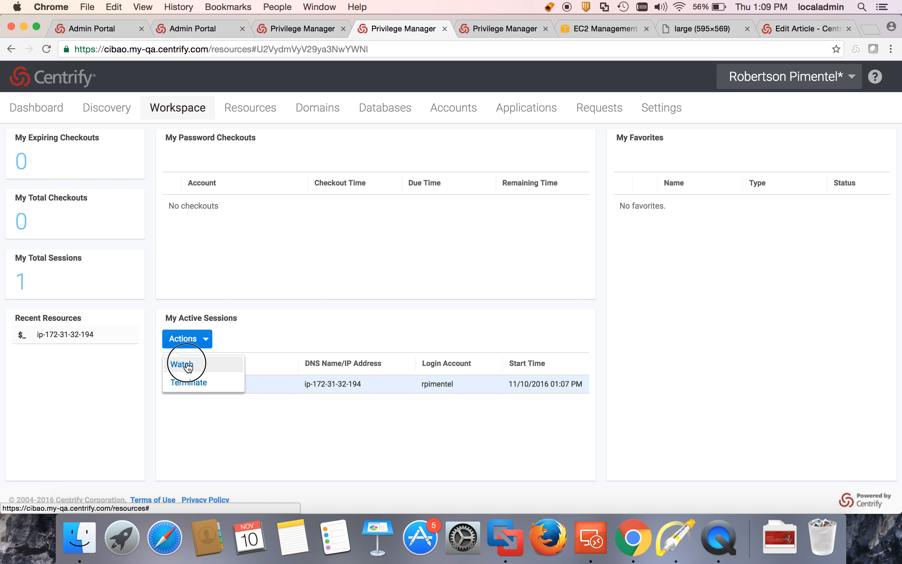
# Step: Run ls -l, ls and cinfo in the login session terminal
pyautogui.click(314, 4)
pyautogui.click(443, 171)
pyautogui.write('ls -l')
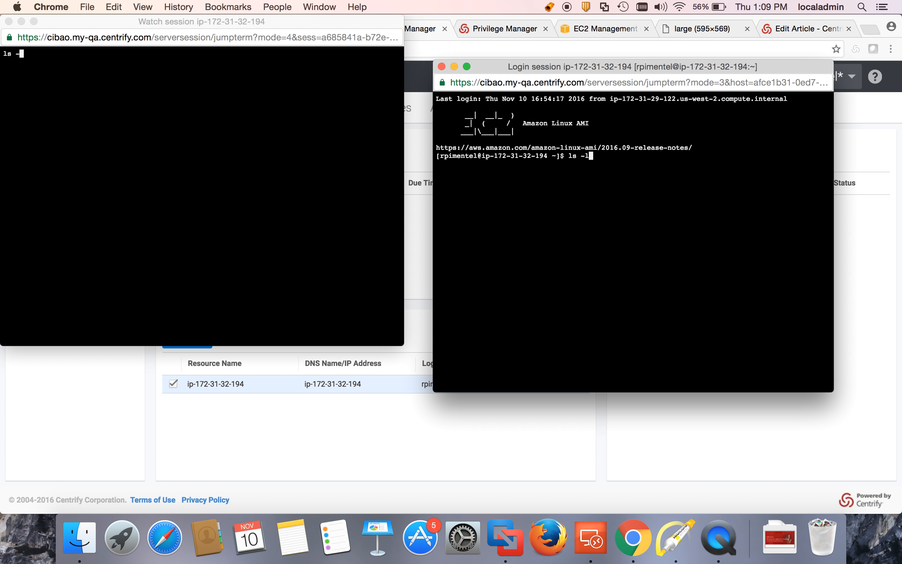
pyautogui.press('Return')
pyautogui.write('ls')
pyautogui.press('Return')
pyautogui.write('ci')
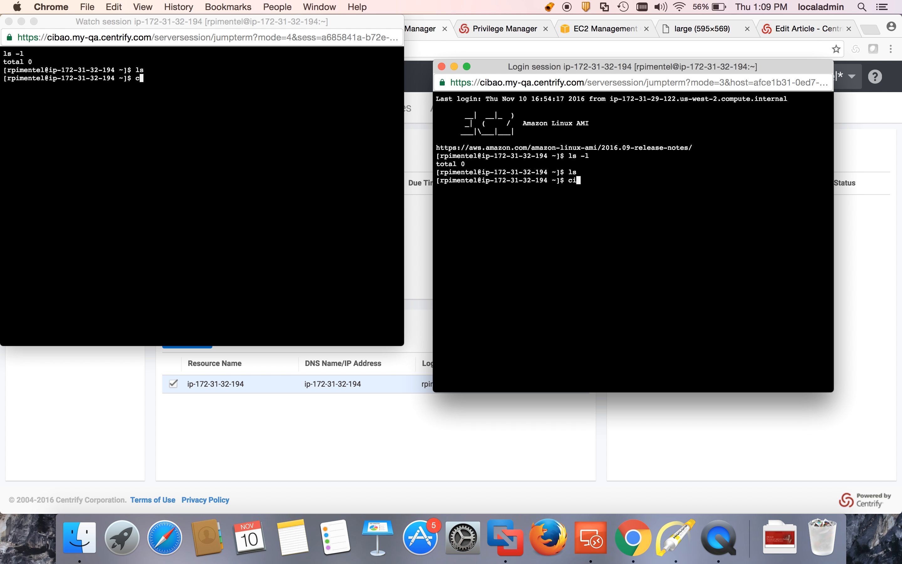
pyautogui.write('nfo')
pyautogui.press('Return')
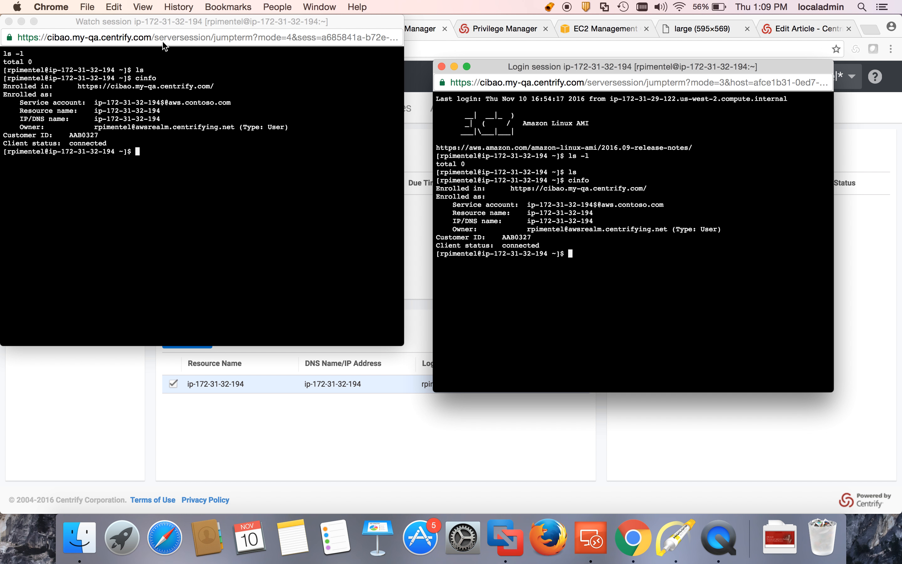
pyautogui.click(253, 412)
pyautogui.click(207, 343)
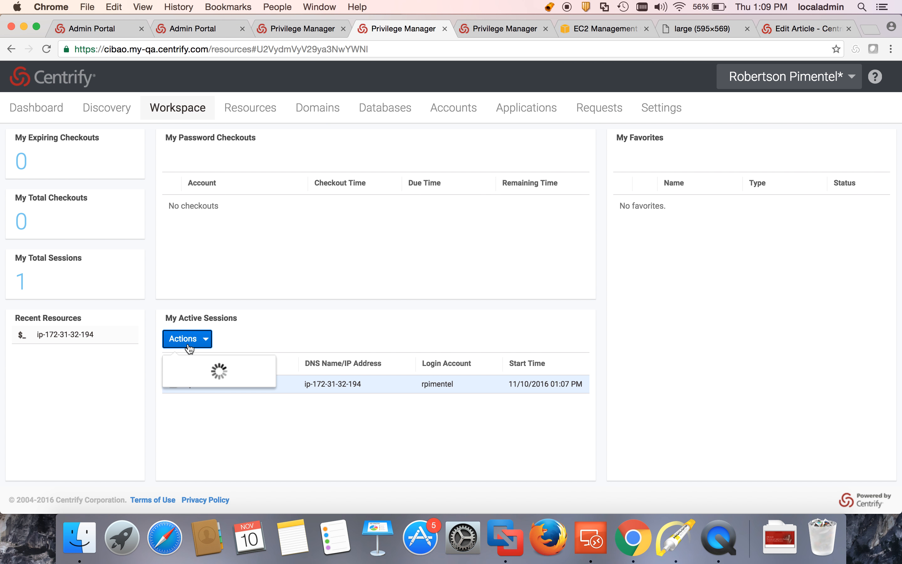
pyautogui.click(180, 378)
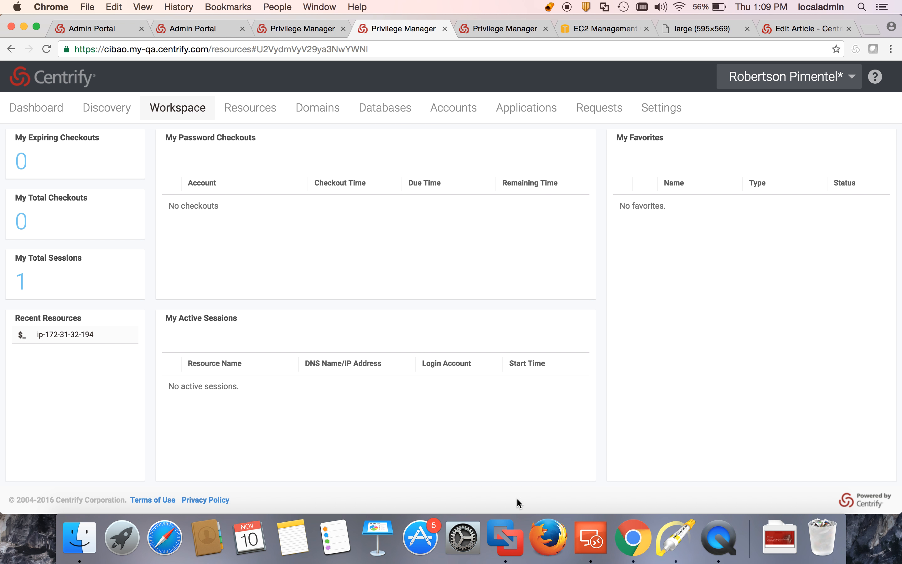
pyautogui.moveTo(506, 533); pyautogui.dragTo(444, 403)
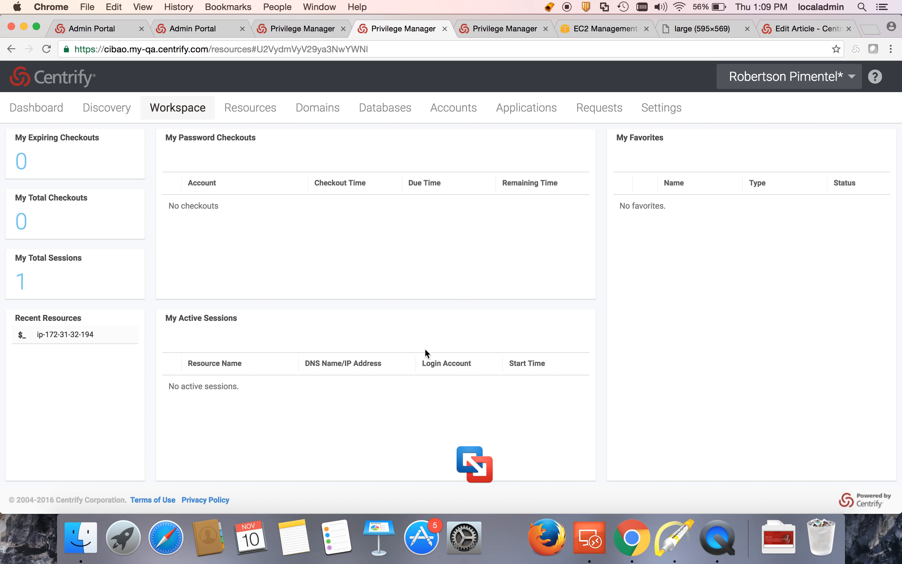
pyautogui.click(244, 106)
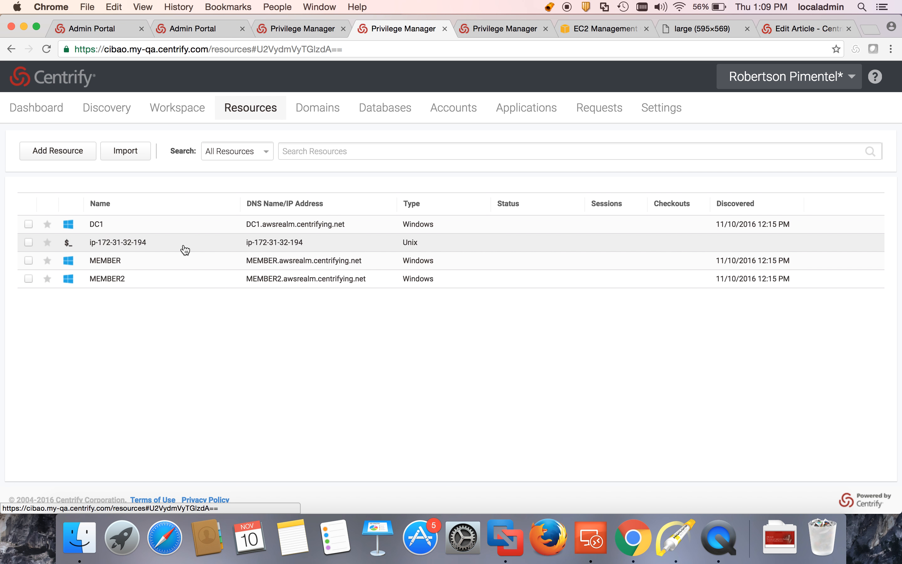
pyautogui.rightClick(185, 251)
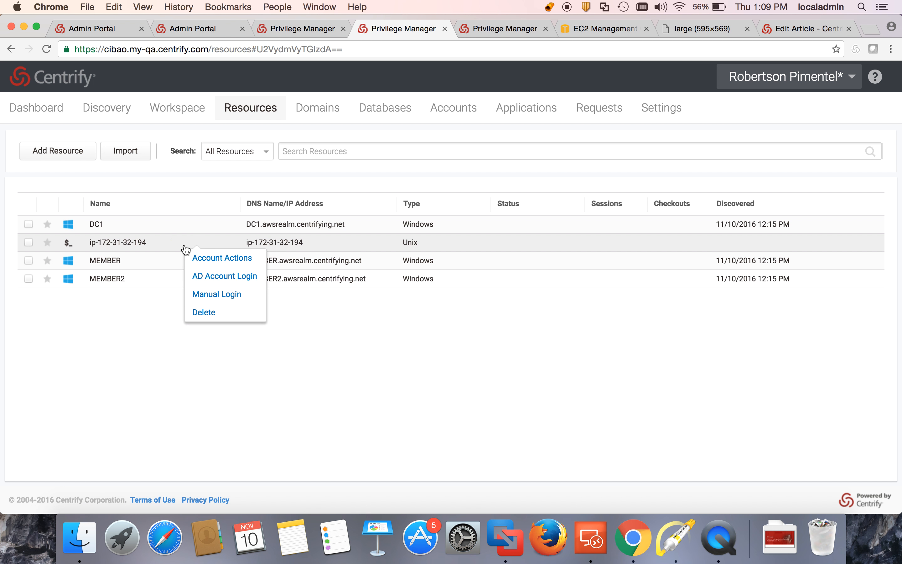
pyautogui.click(193, 256)
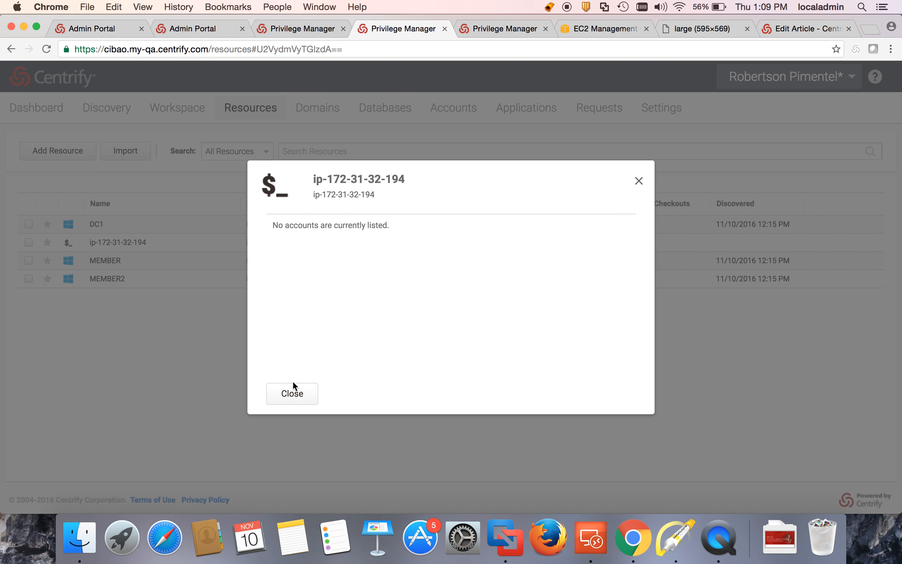
pyautogui.click(292, 393)
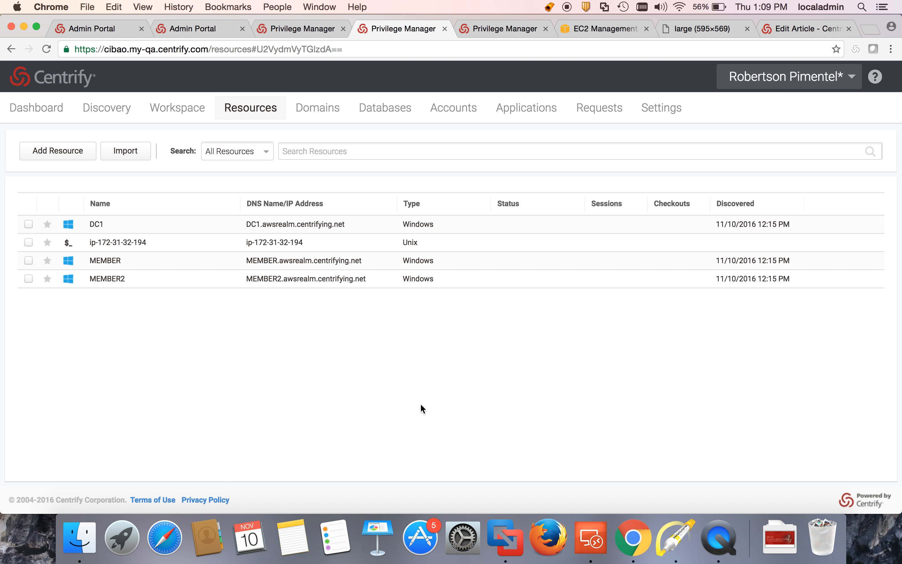
# Step: Copy the csetaccount command from Notepad and run sudo csetaccount -m true -V localuser in the ec2-user terminal
pyautogui.click(504, 537)
pyautogui.hotkey('ctrl', 'Left')
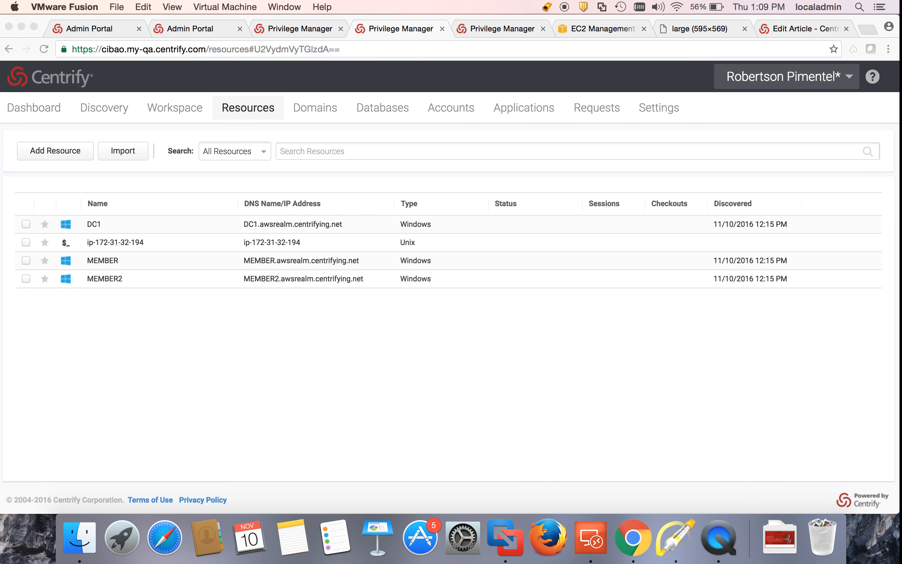
pyautogui.click(585, 539)
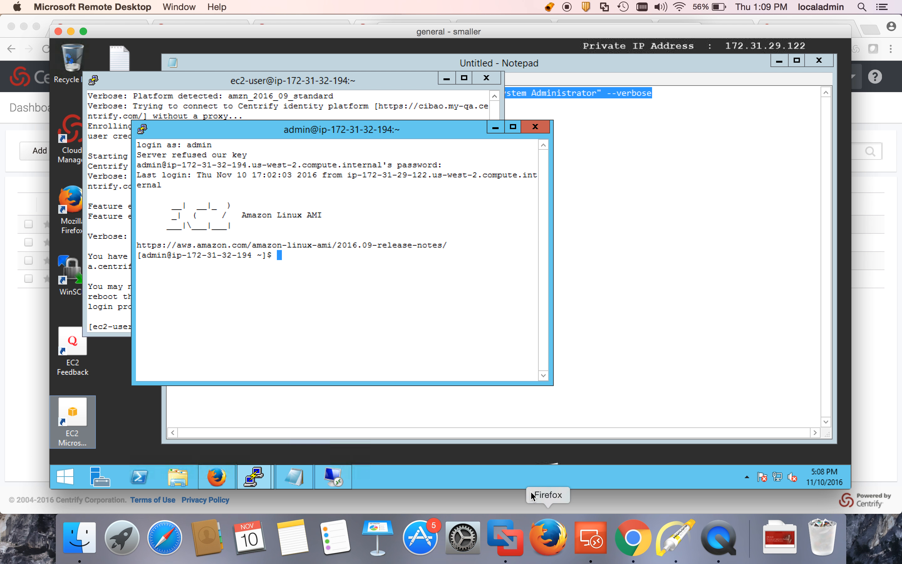
pyautogui.moveTo(357, 116); pyautogui.dragTo(178, 108)
pyautogui.hotkey('ctrl', 'c')
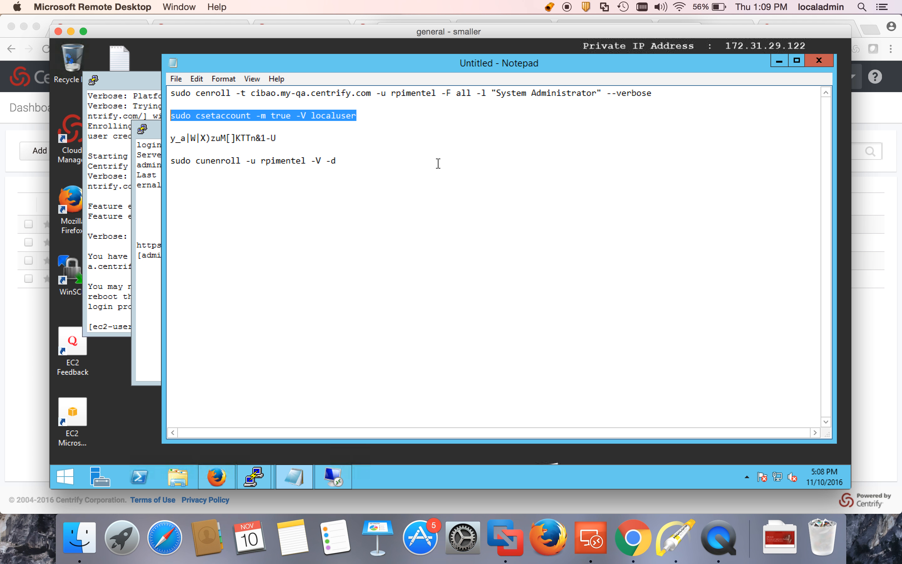
pyautogui.click(121, 209)
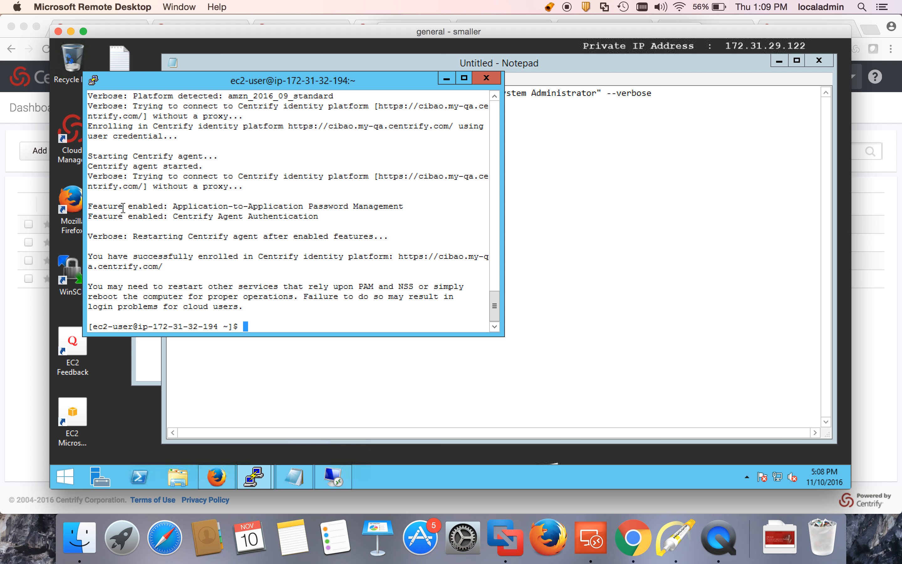
pyautogui.rightClick(298, 297)
pyautogui.hotkey('ctrl', 'u')
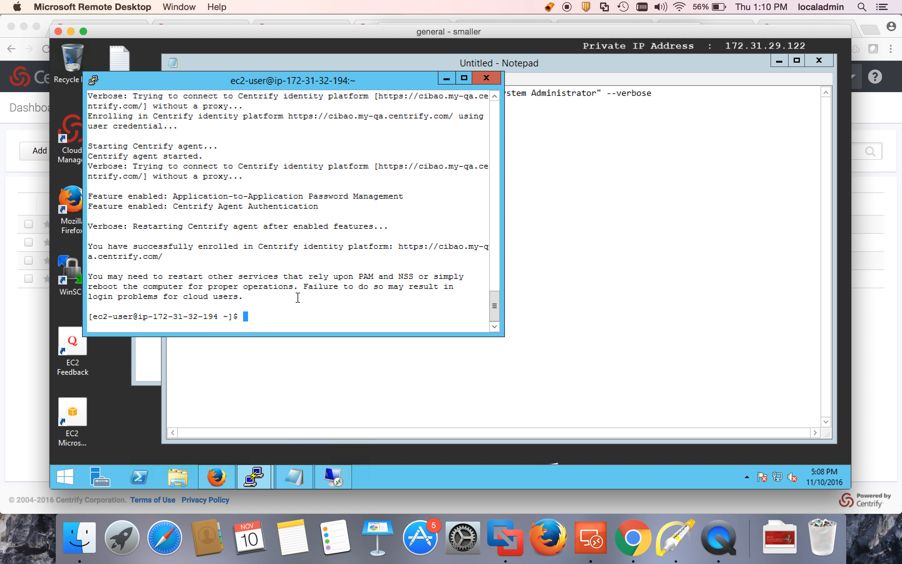
pyautogui.rightClick(298, 297)
pyautogui.press('Return')
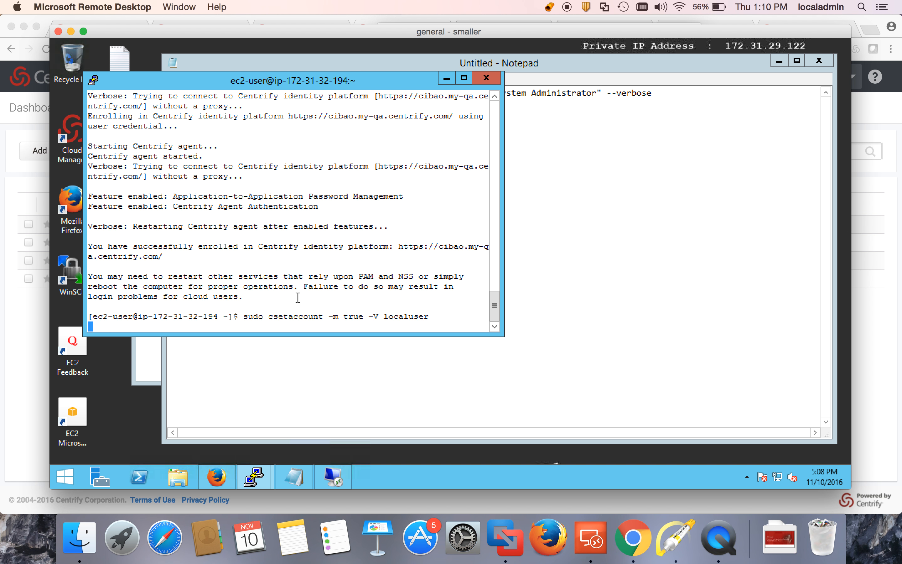
# Step: Copy the localuser password from Notepad and paste it at the terminal's password prompt
pyautogui.click(475, 217)
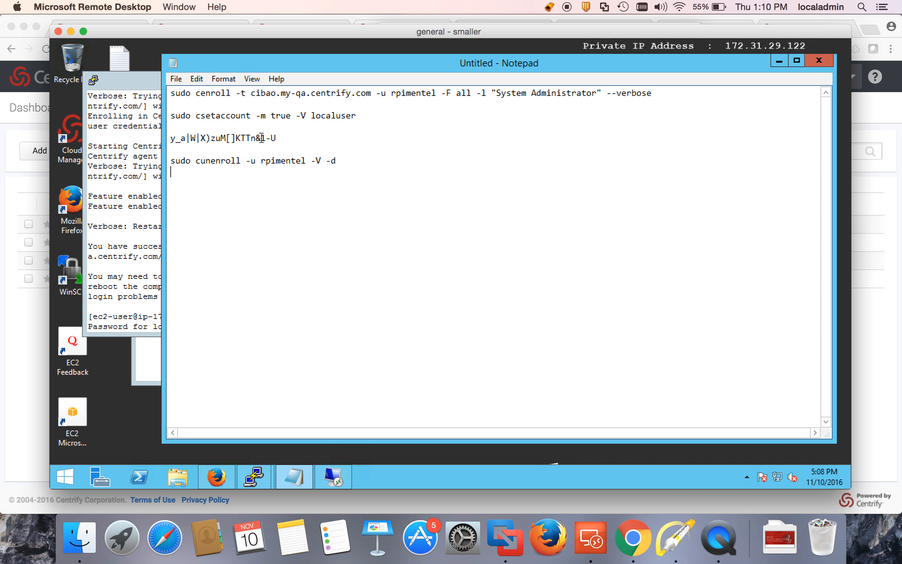
pyautogui.moveTo(276, 138); pyautogui.dragTo(163, 142)
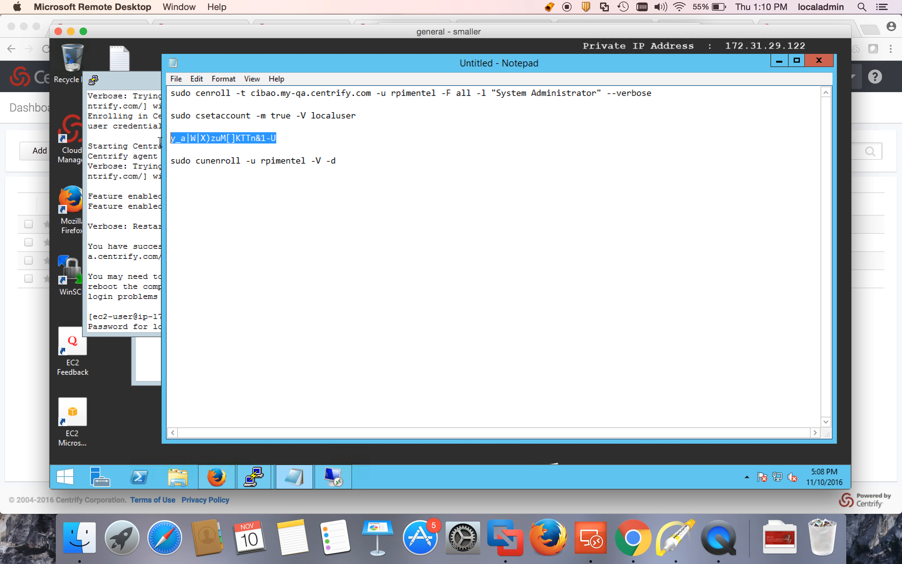
pyautogui.click(111, 247)
pyautogui.rightClick(259, 300)
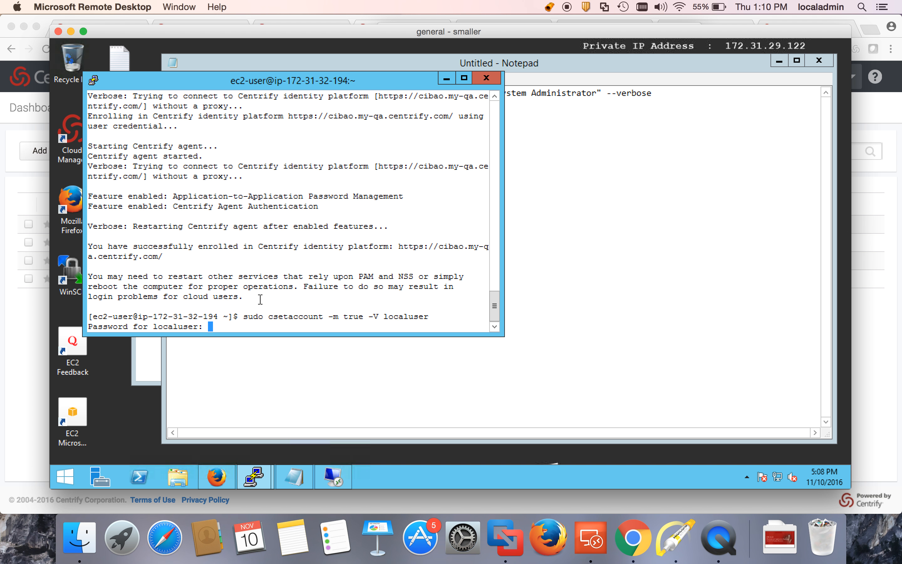
pyautogui.press('Return')
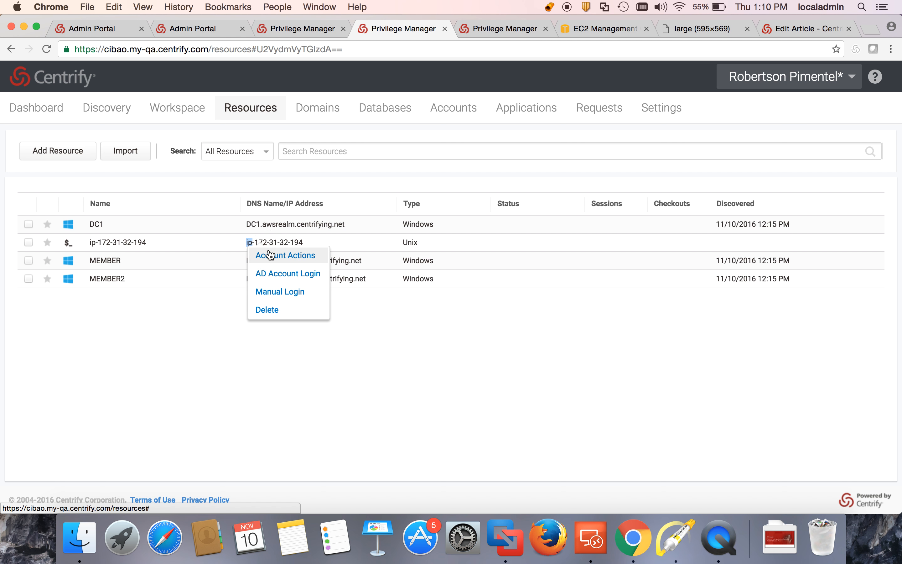
pyautogui.click(268, 250)
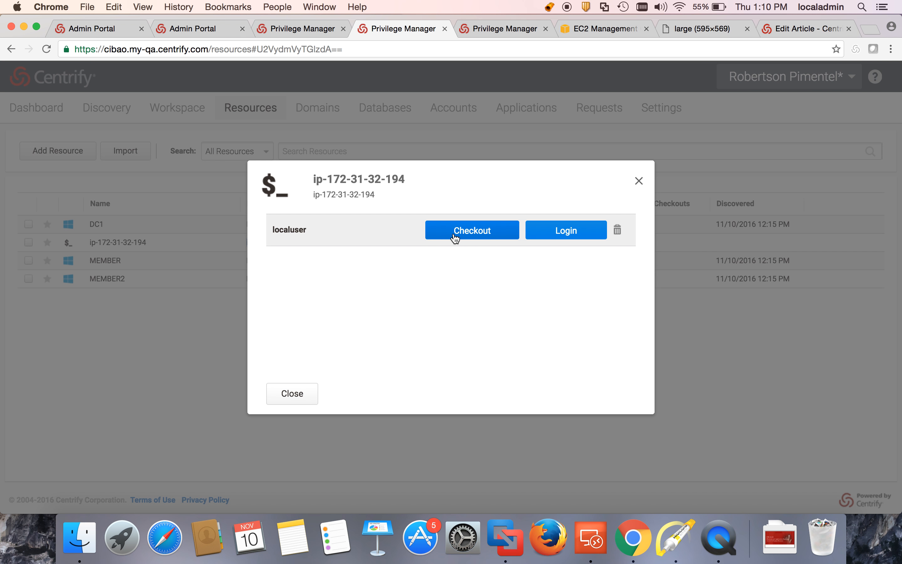
pyautogui.click(582, 235)
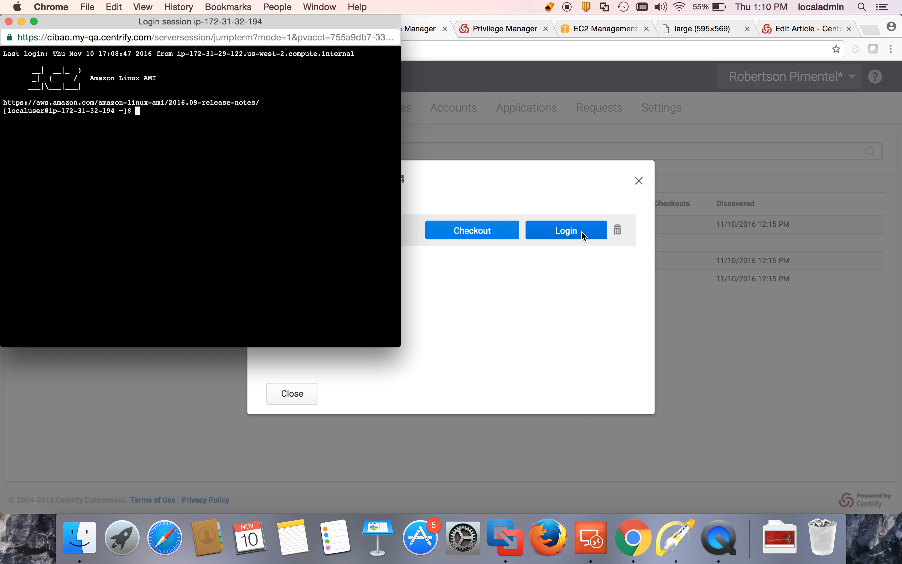
pyautogui.click(8, 22)
pyautogui.click(295, 390)
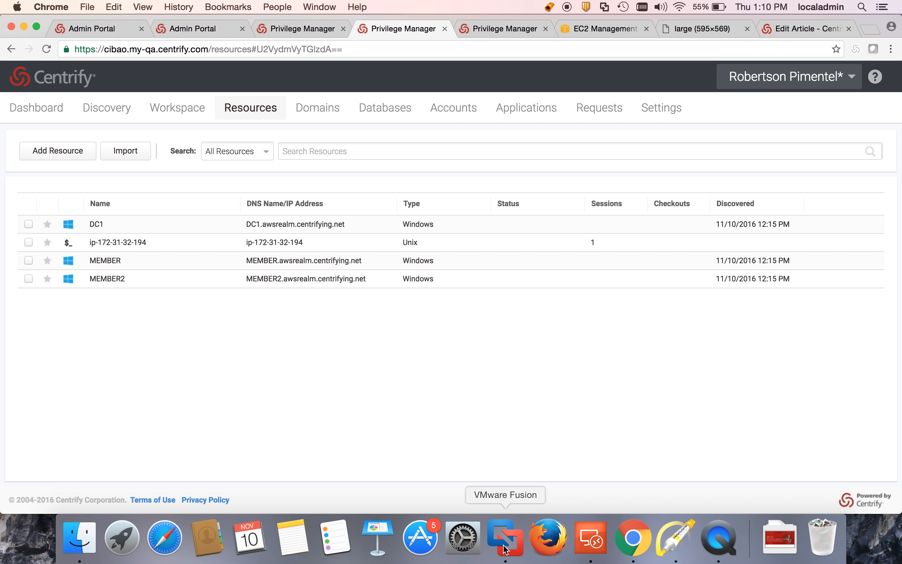
# Step: Clear the ec2-user terminal screen
pyautogui.click(591, 538)
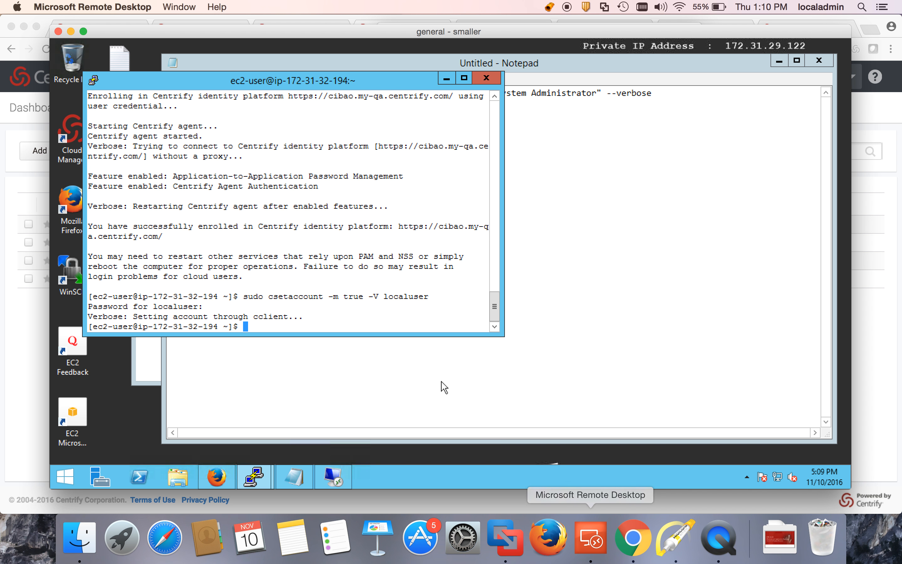
pyautogui.write('clera')
pyautogui.press('Return')
pyautogui.write('clear')
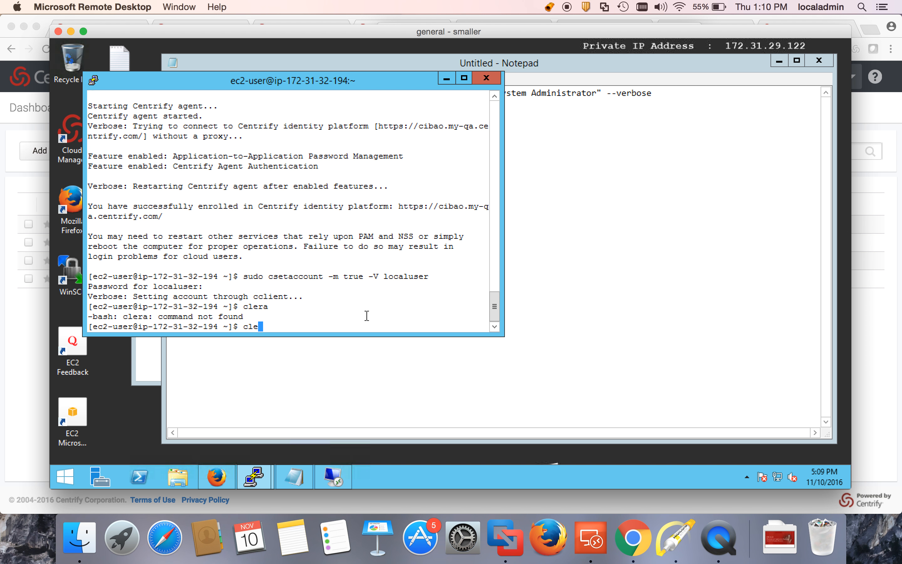
pyautogui.press('Return')
# Step: Check out the localuser password with sudo cgetaccount localuser, confirming with y to display it
pyautogui.write('cgetaccount ')
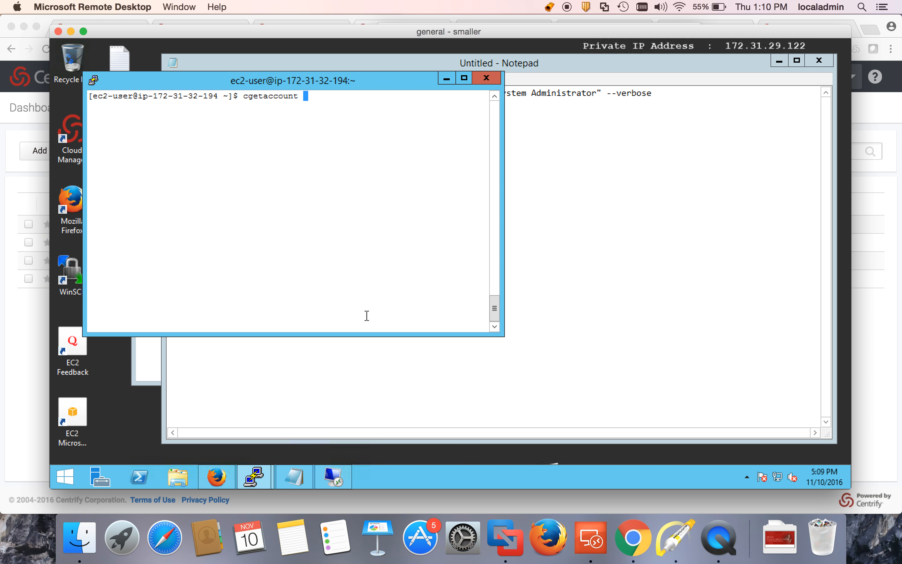
pyautogui.write('localuser')
pyautogui.press('Return')
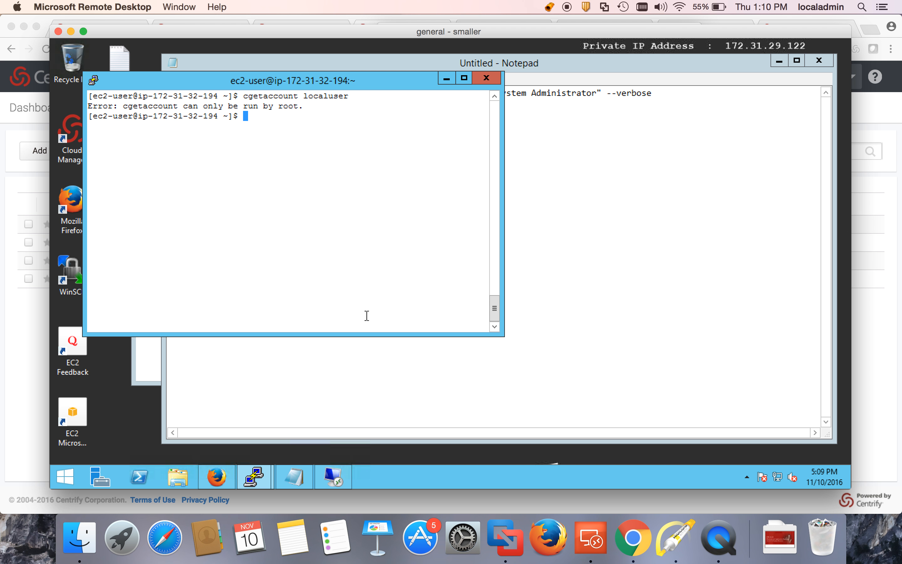
pyautogui.press('Up')
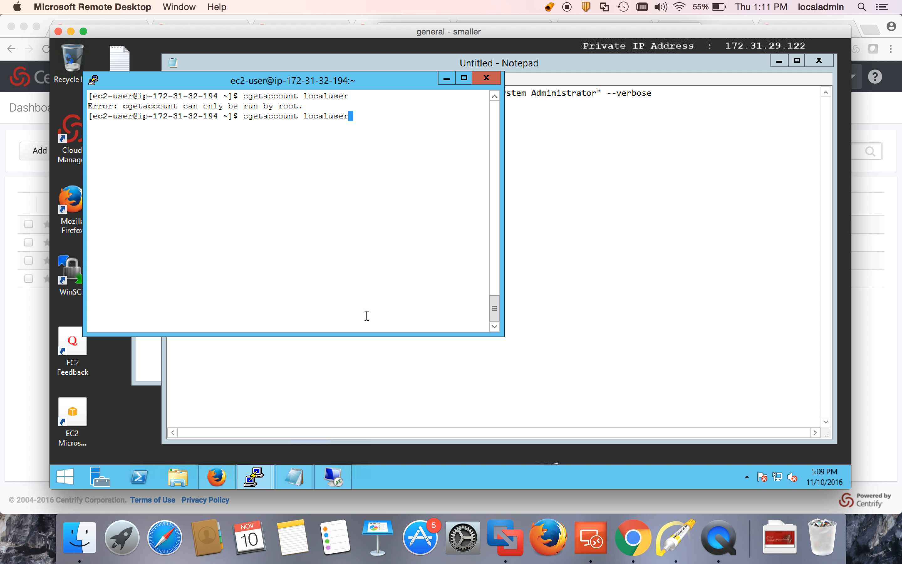
pyautogui.press('Home')
pyautogui.write('sudo')
pyautogui.press('Return')
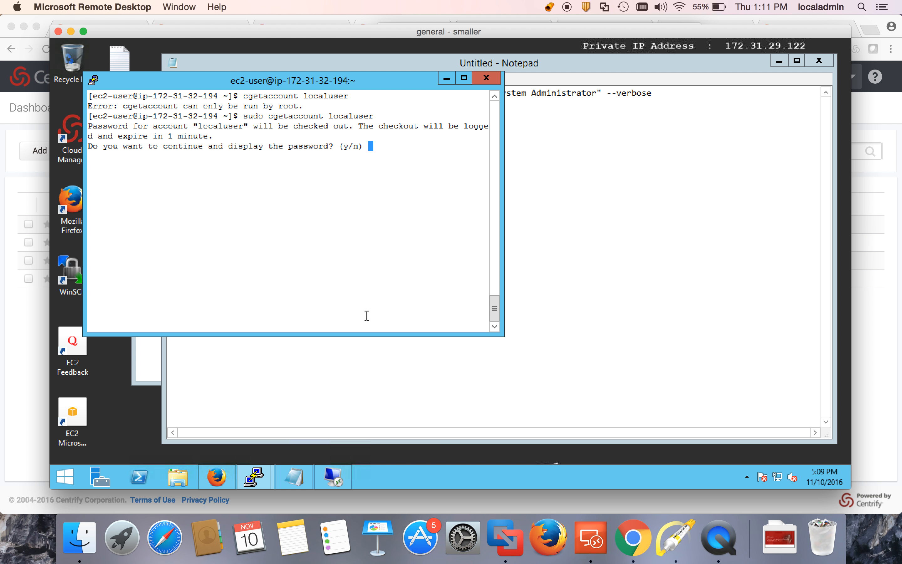
pyautogui.write('y')
pyautogui.press('Return')
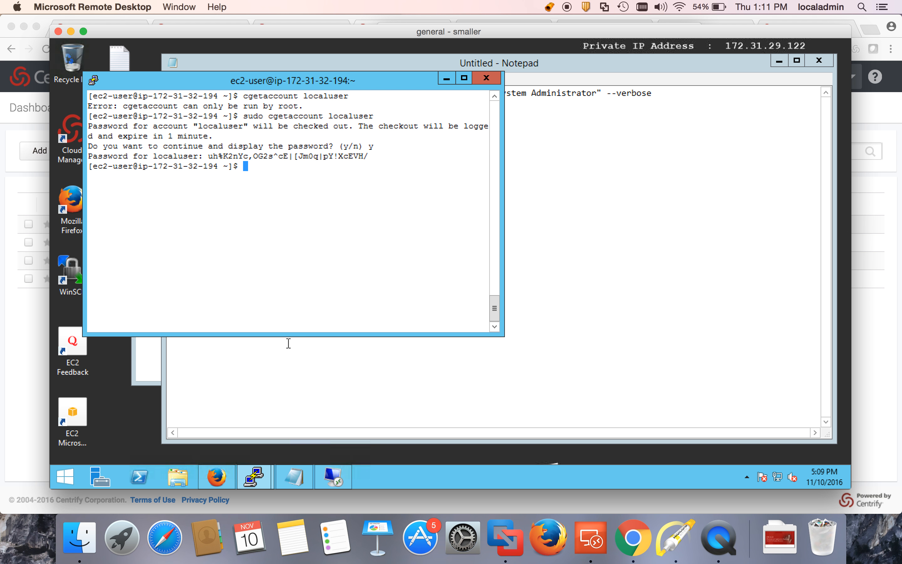
# Step: Refresh today's audit sessions in Centrify Audit Analyzer on the member server, then return to the portal
pyautogui.click(21, 346)
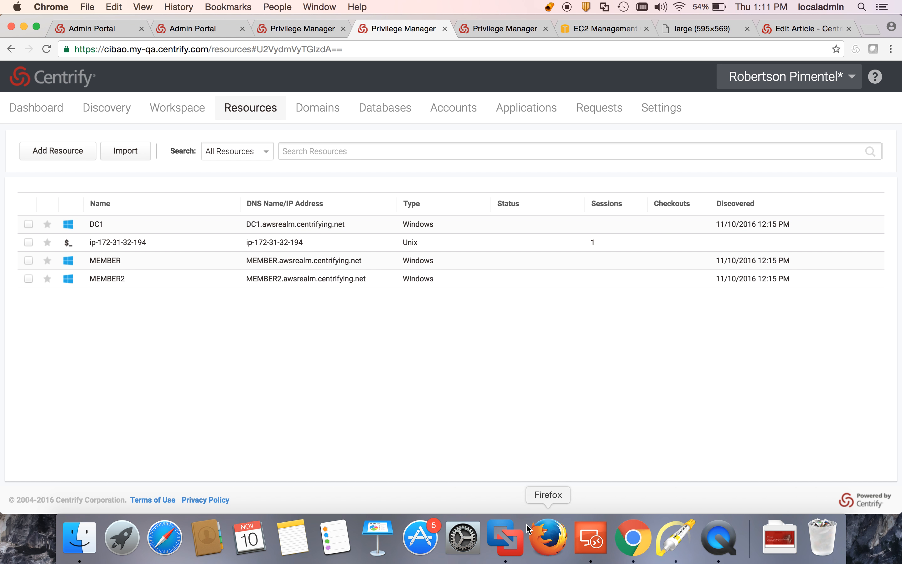
pyautogui.click(511, 535)
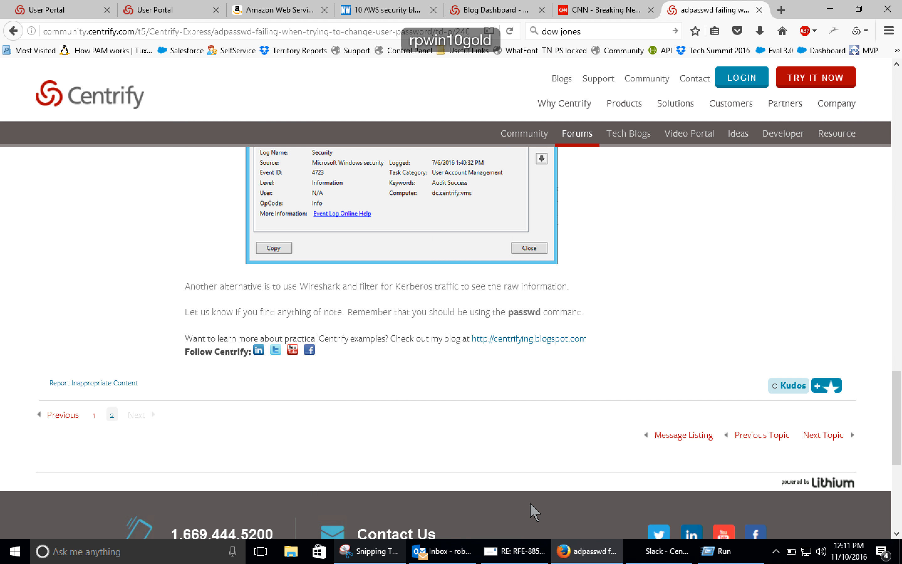
pyautogui.hotkey('ctrl', 'Left')
pyautogui.click(591, 537)
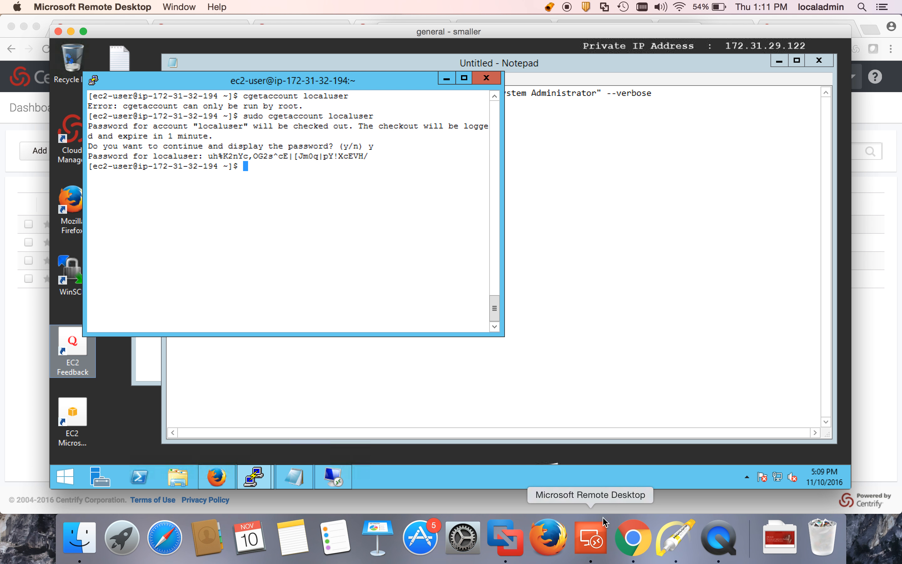
pyautogui.click(340, 471)
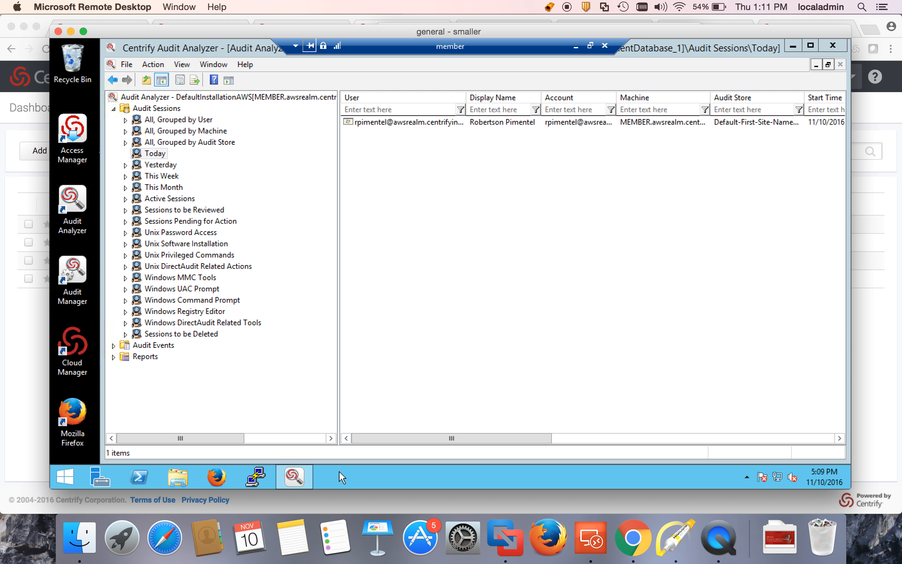
pyautogui.rightClick(416, 208)
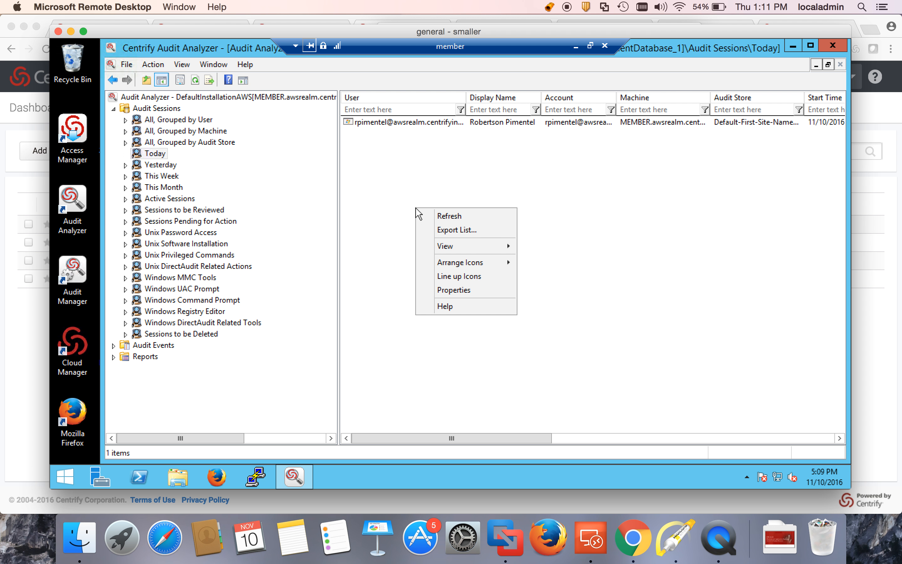
pyautogui.click(442, 214)
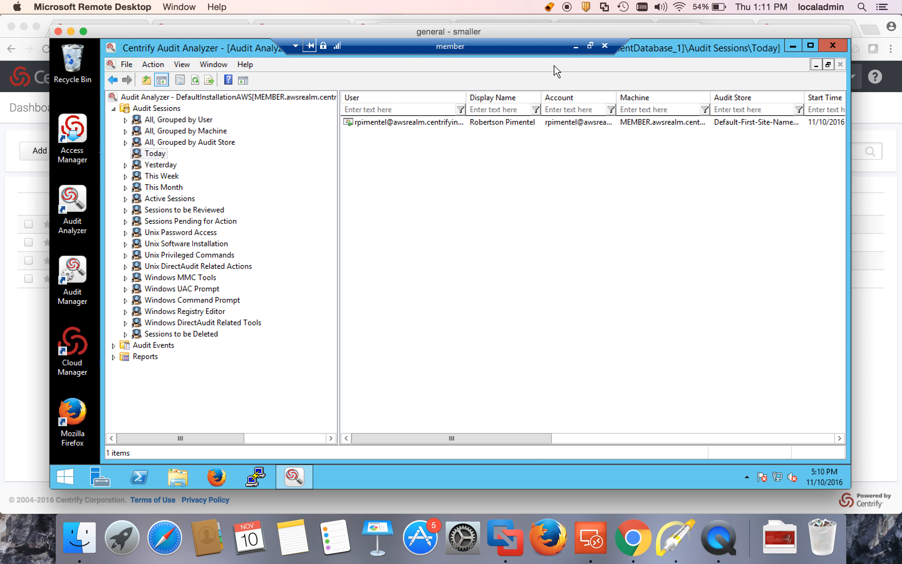
pyautogui.click(577, 47)
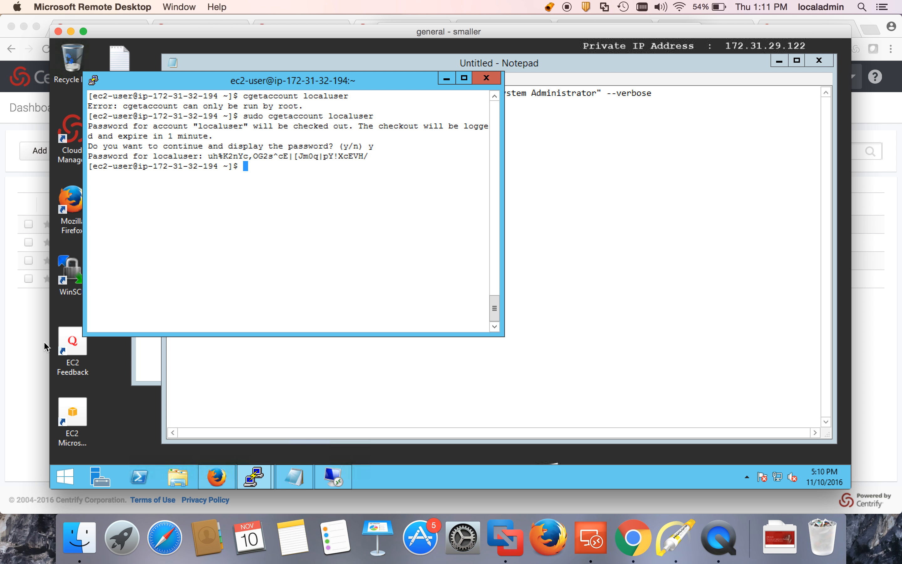
pyautogui.click(28, 341)
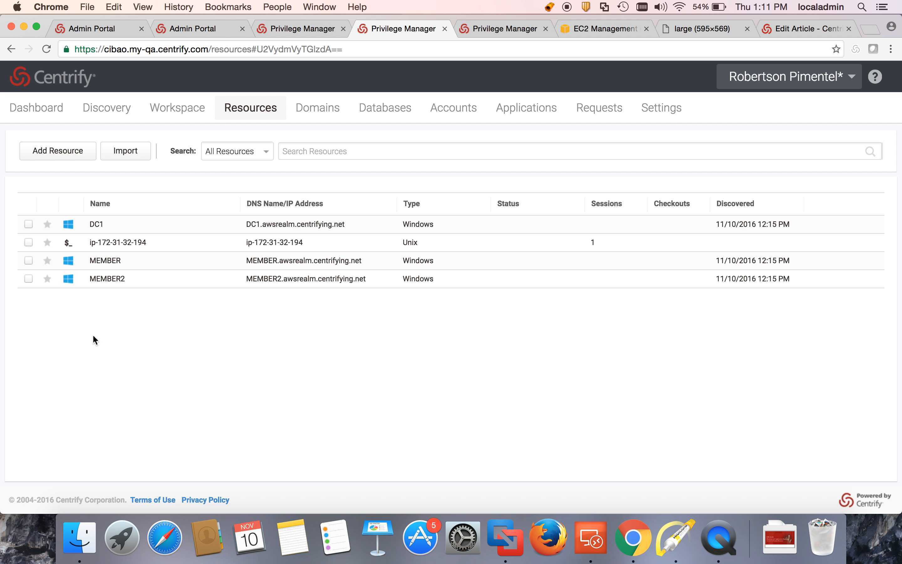